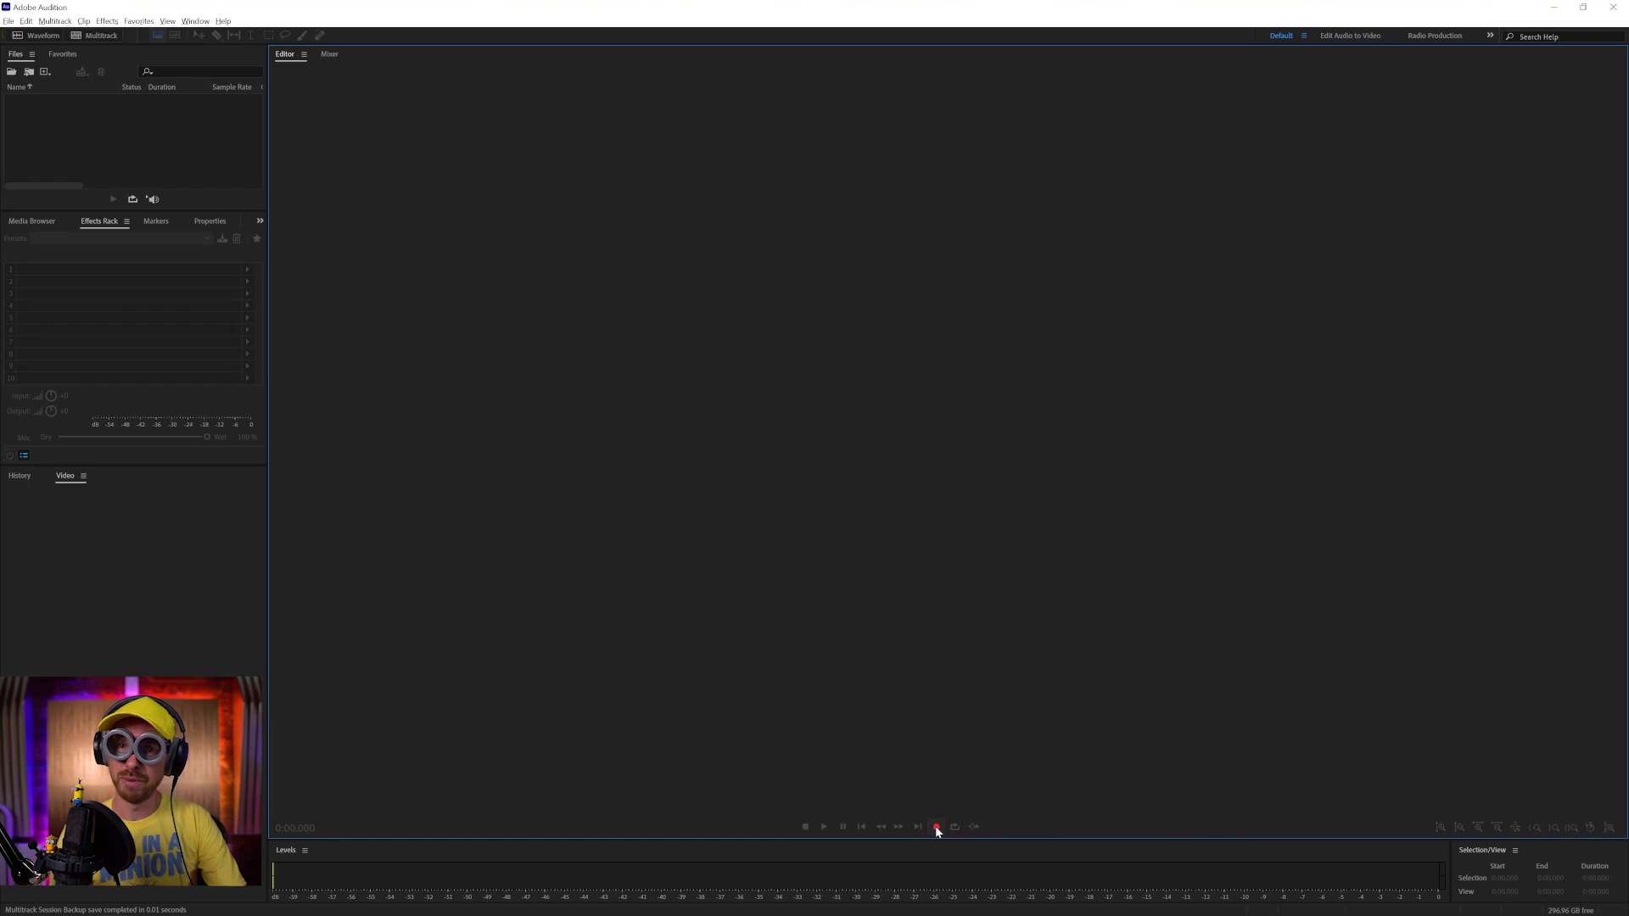
Create a new 44100 Hz audio file named Minion and begin recording the voice
{"action": "left_click", "coordinate": [937, 828]}
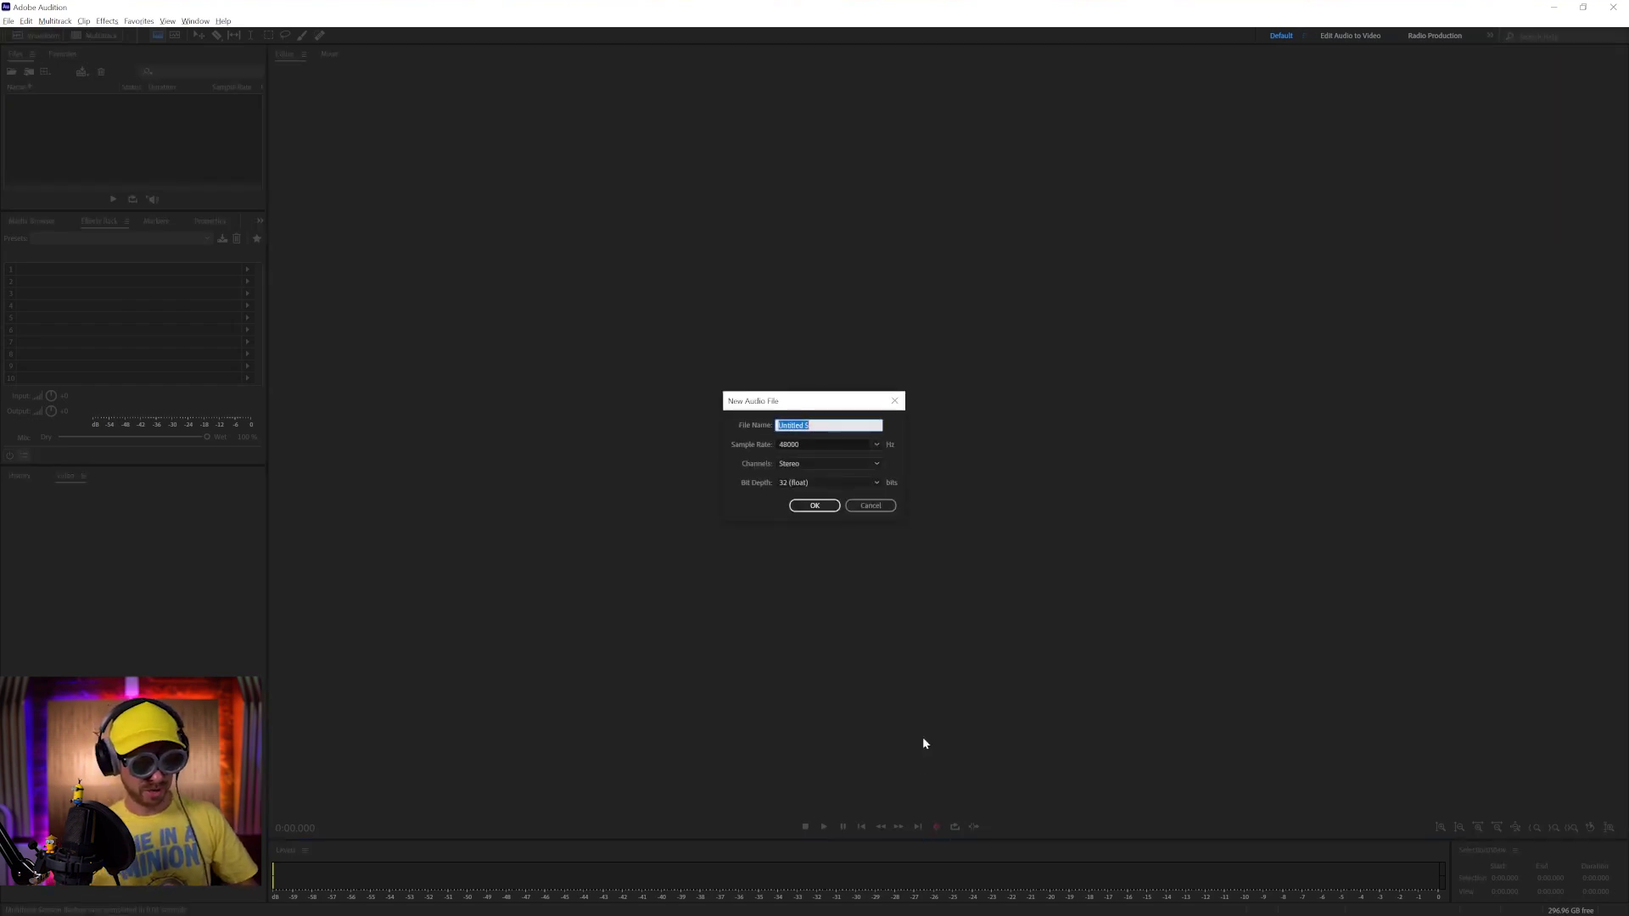
{"action": "type", "text": "Minion"}
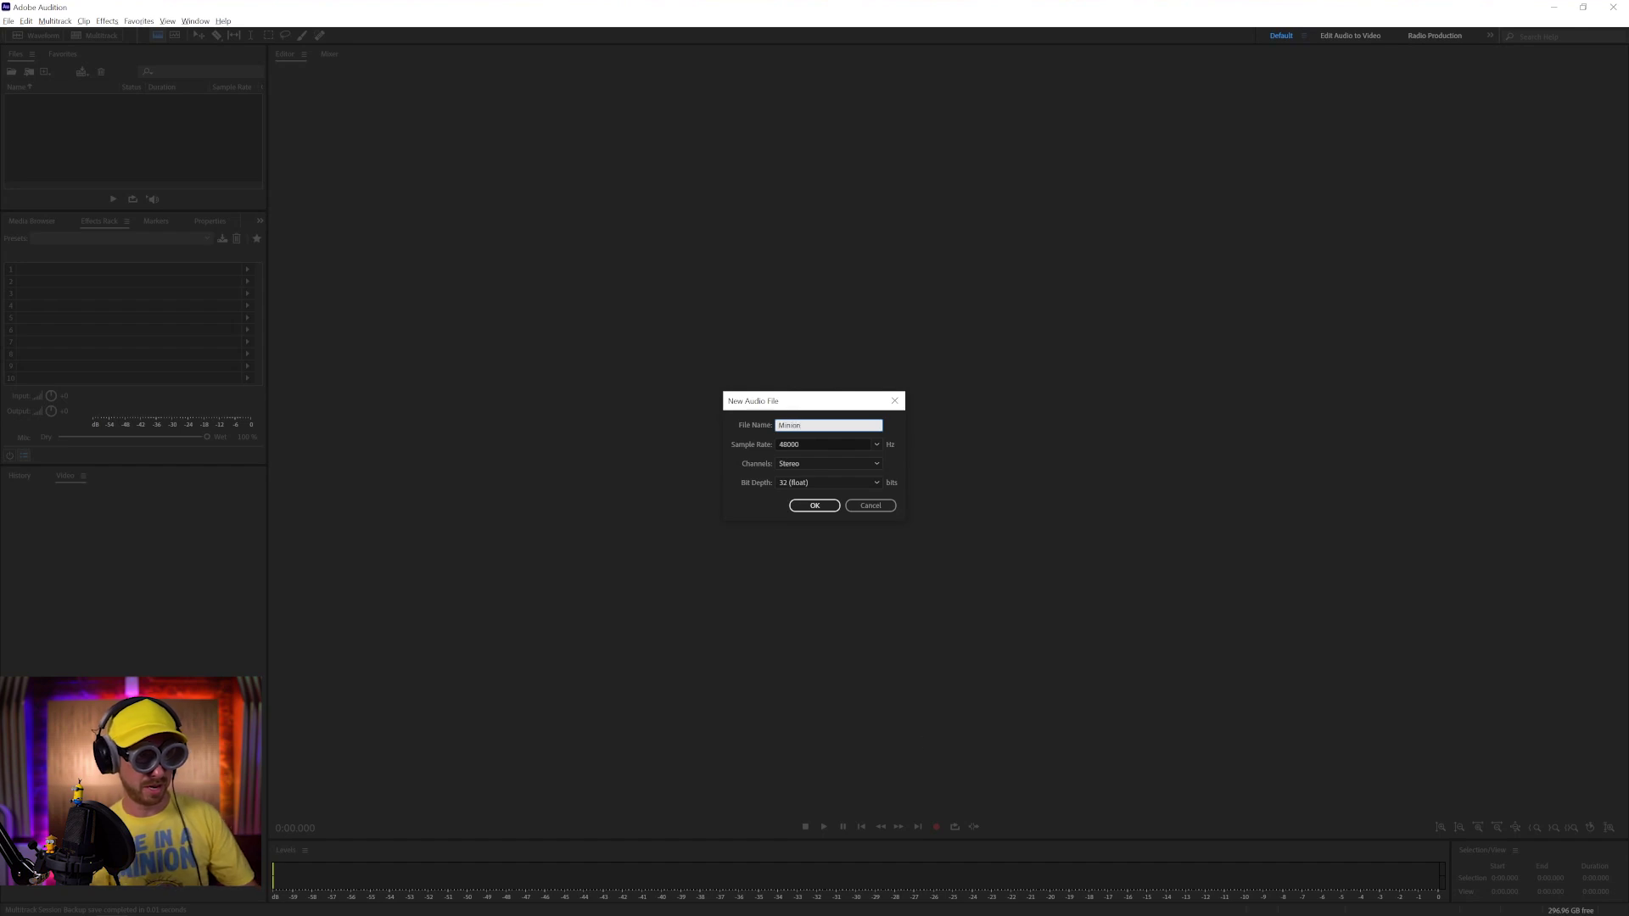
{"action": "left_click", "coordinate": [877, 447]}
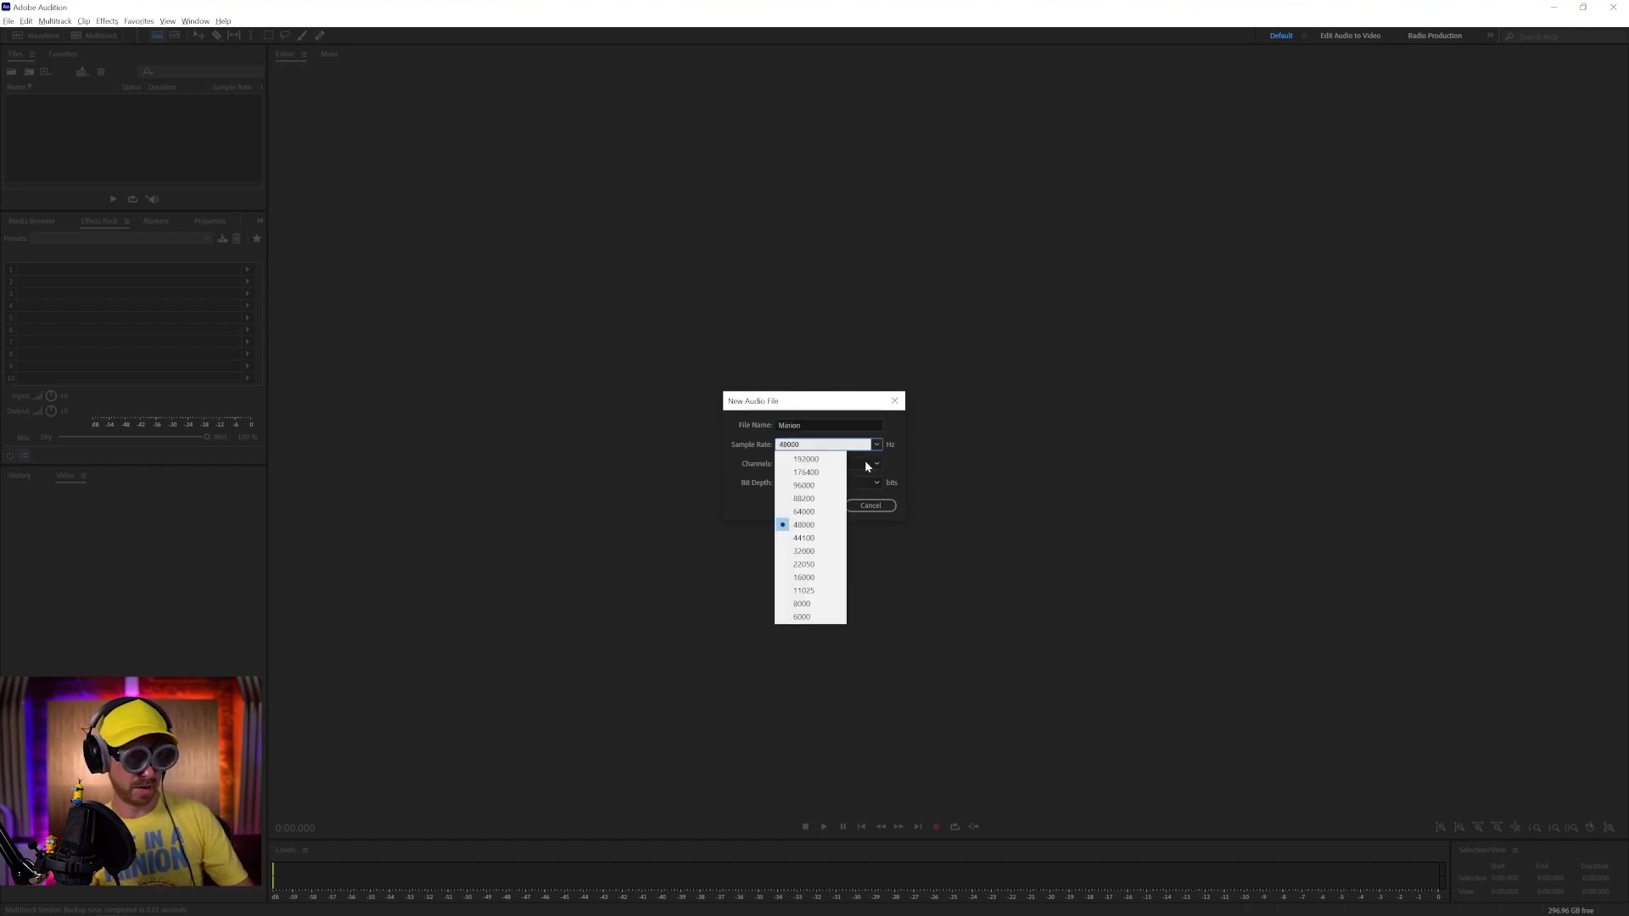
{"action": "left_click", "coordinate": [810, 534]}
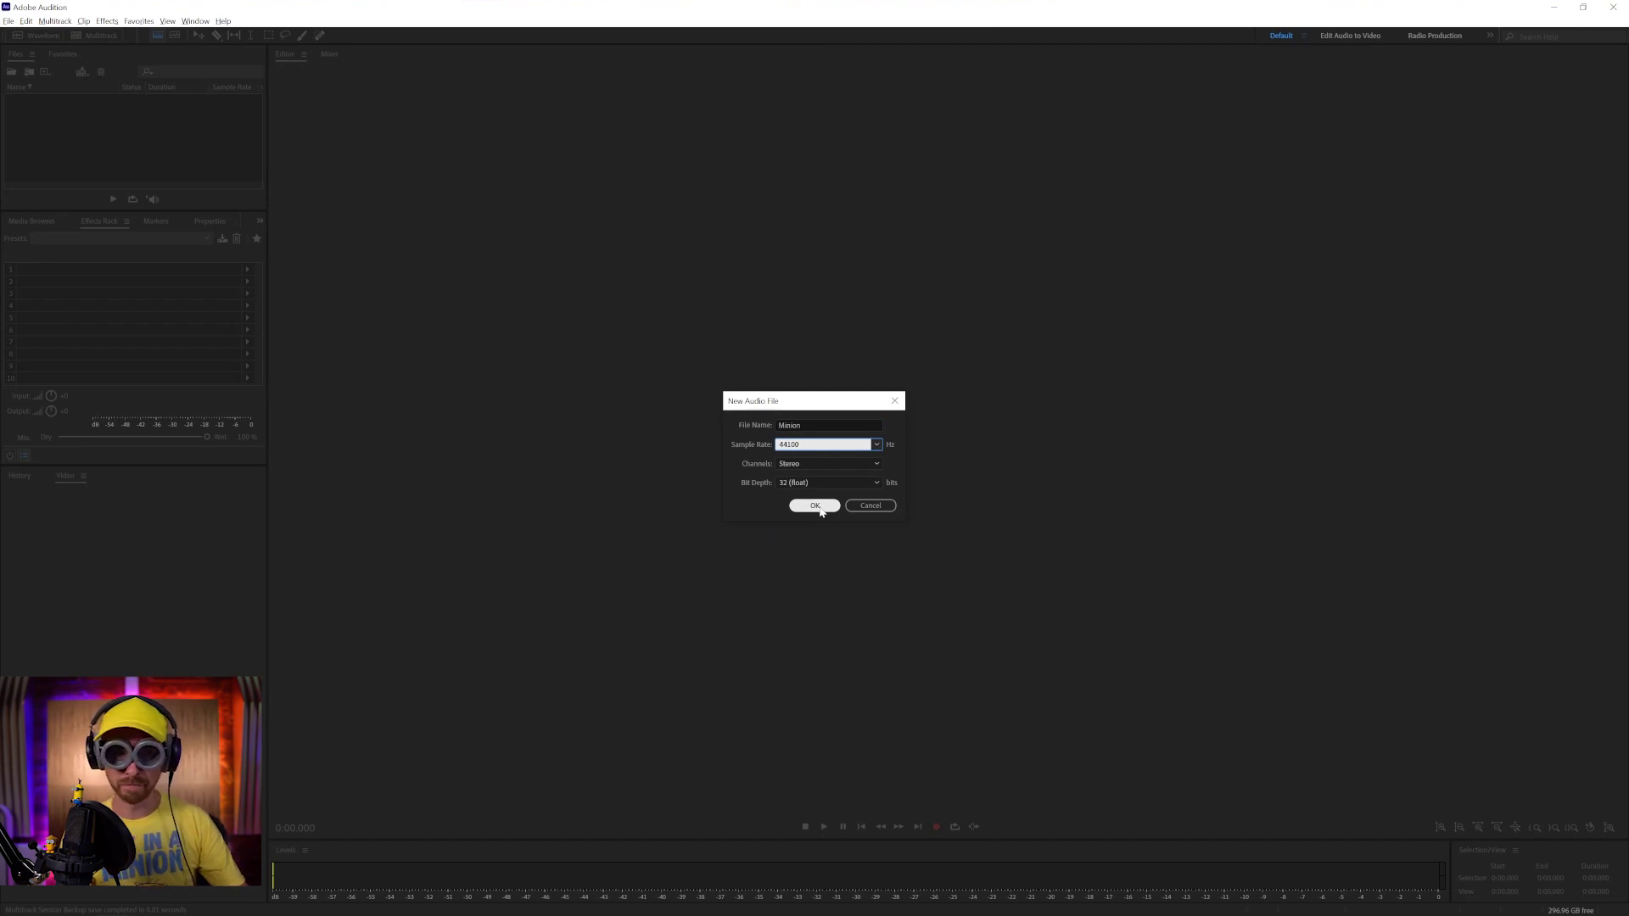
{"action": "left_click", "coordinate": [815, 506]}
{"action": "key", "text": "shift+space"}
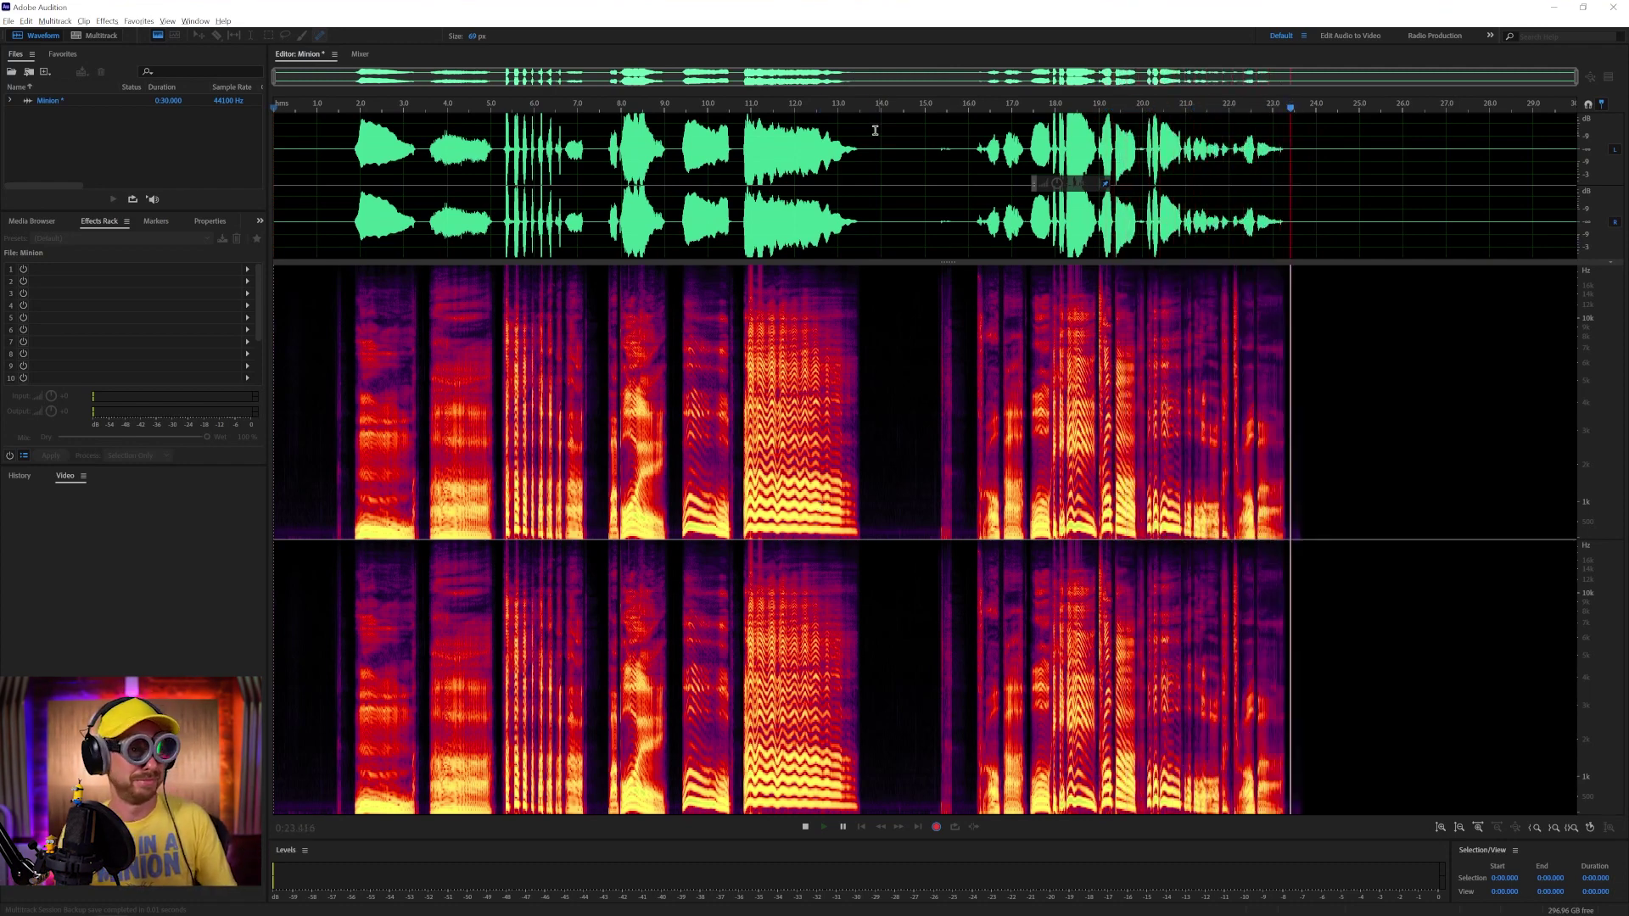
Stop recording, lower the clip volume with the HUD knob, and delete the leading silence
{"action": "key", "text": "space"}
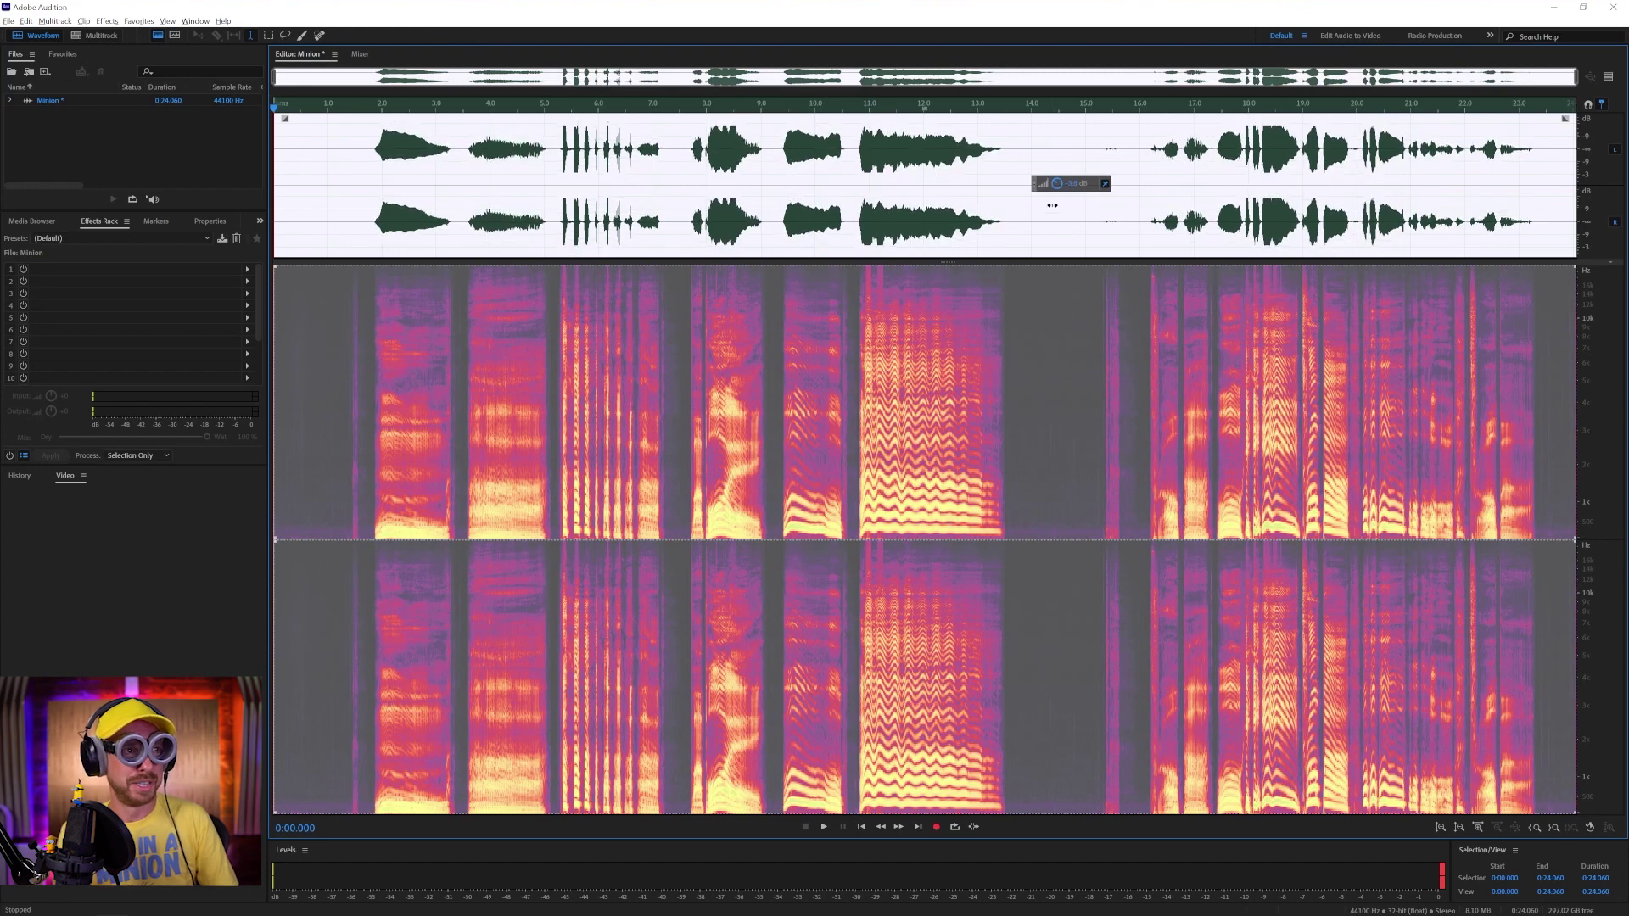
{"action": "left_click_drag", "start_coordinate": [1052, 206], "coordinate": [1050, 206]}
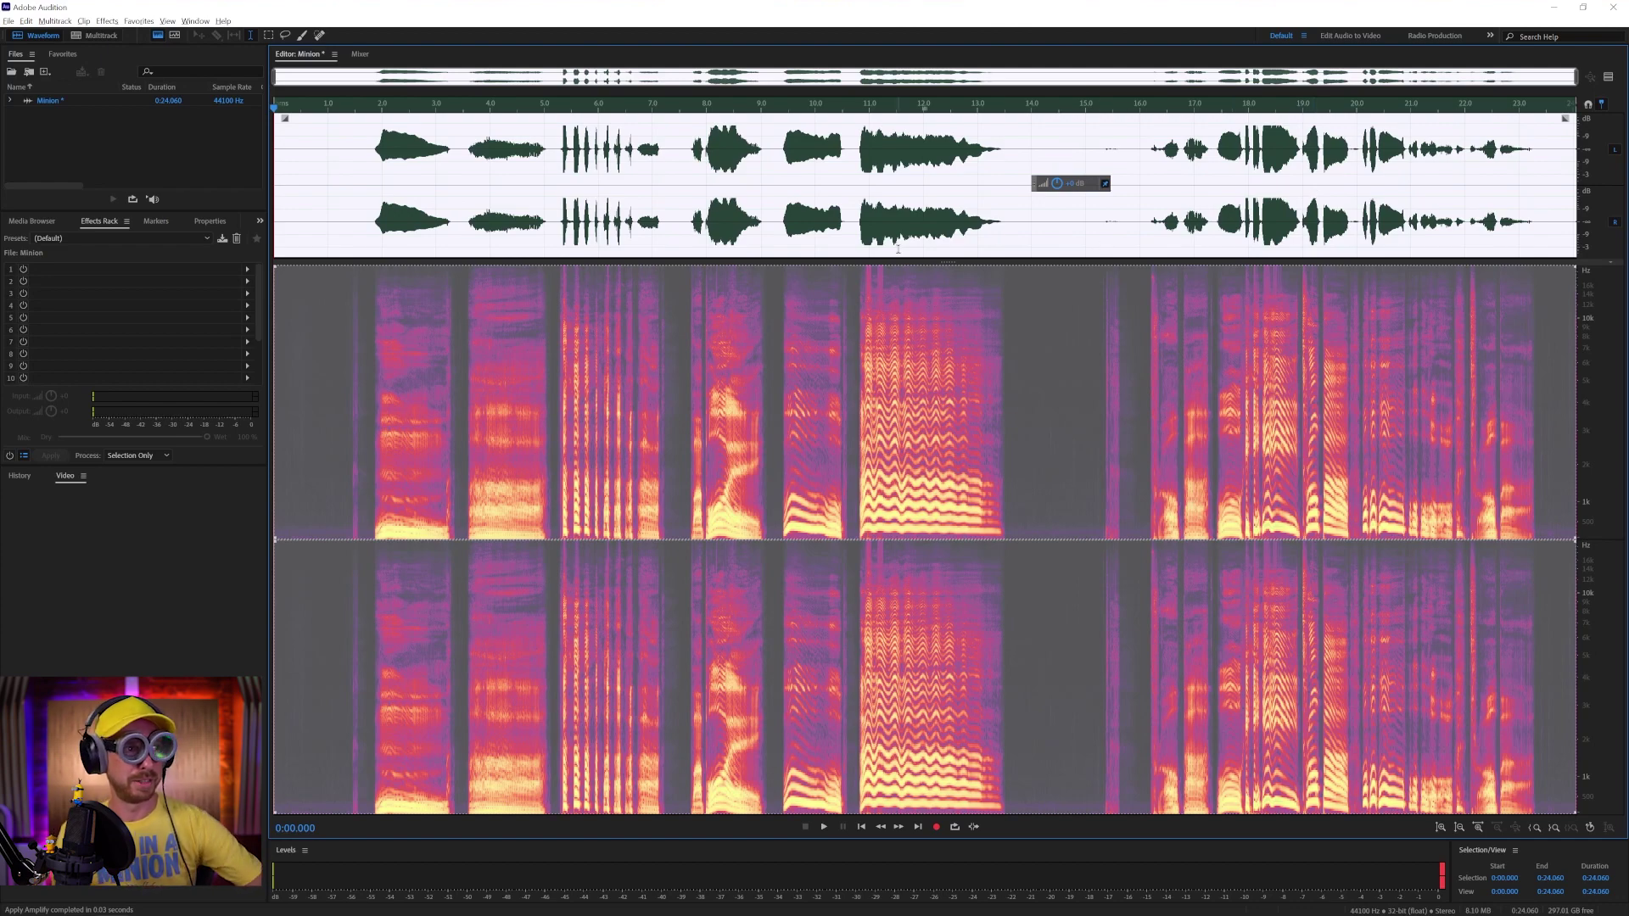
{"action": "left_click_drag", "start_coordinate": [366, 230], "coordinate": [274, 230]}
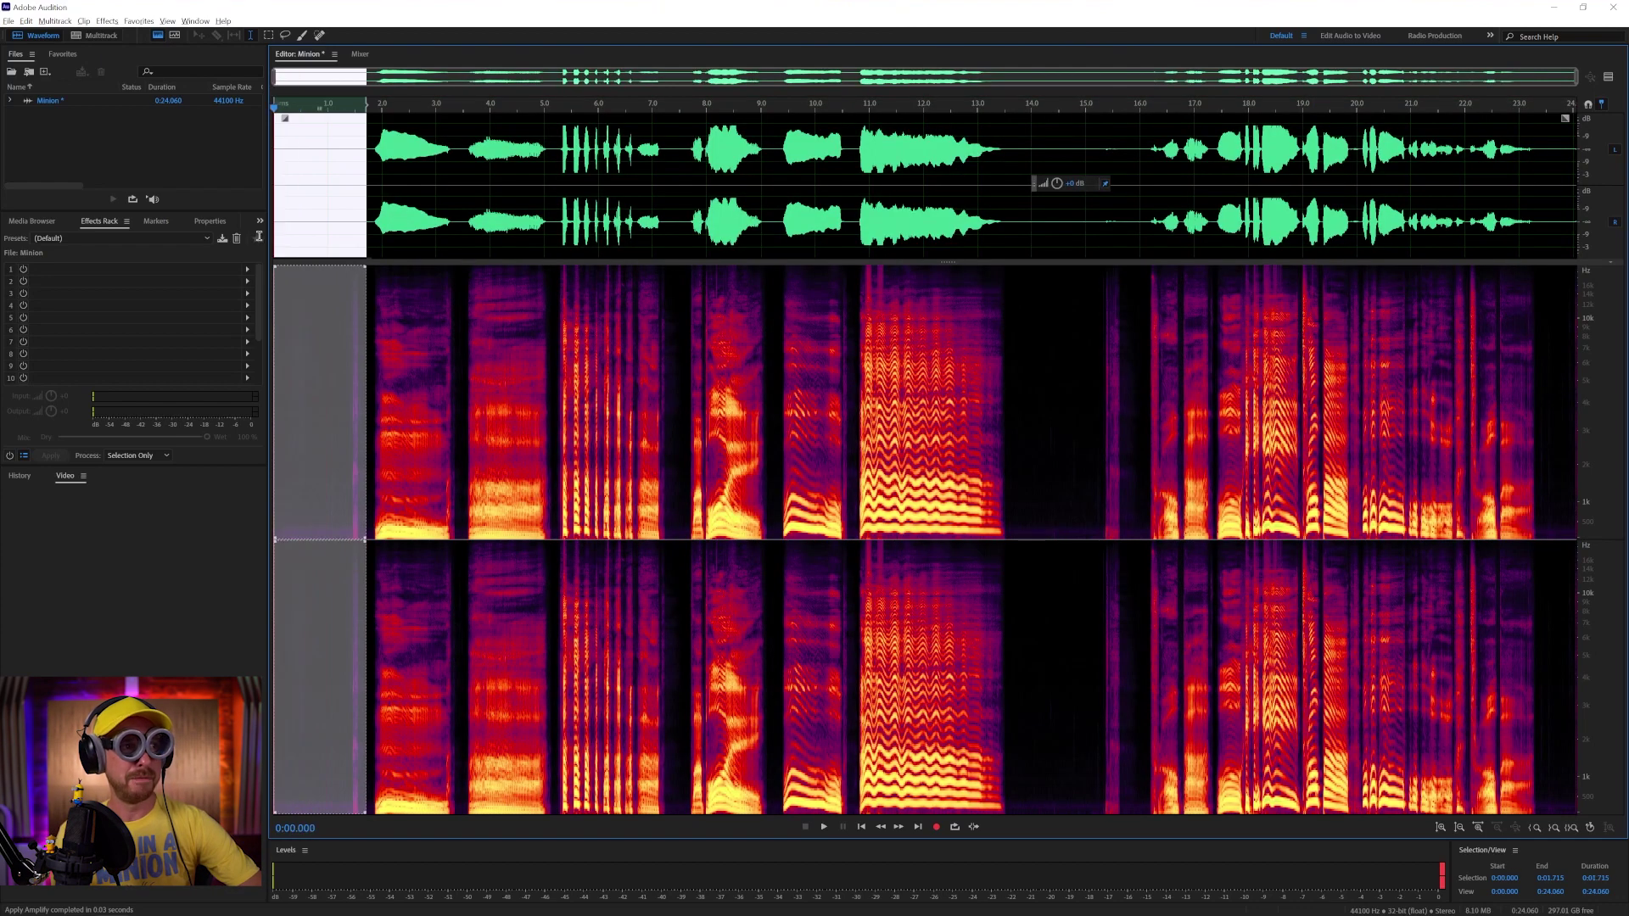
{"action": "key", "text": "Delete"}
Delete a two-second gap at about 12 seconds and the tail after 19.7 seconds
{"action": "left_click", "coordinate": [972, 220]}
{"action": "left_click_drag", "start_coordinate": [973, 220], "coordinate": [1090, 220]}
{"action": "key", "text": "Delete"}
{"action": "left_click_drag", "start_coordinate": [1537, 202], "coordinate": [1576, 202]}
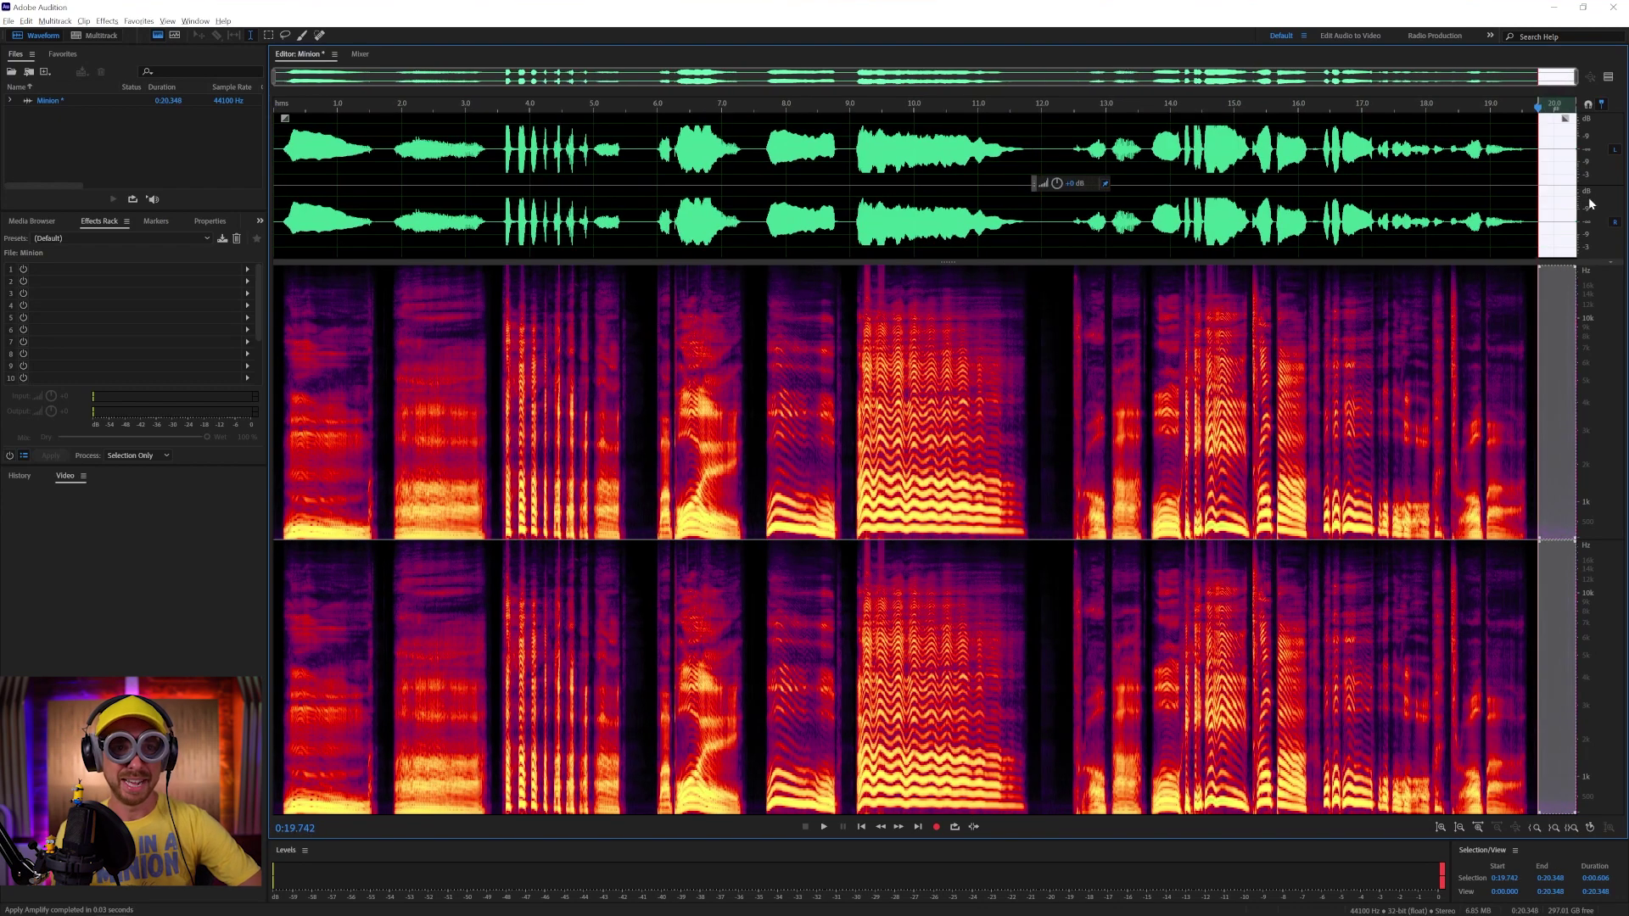
{"action": "key", "text": "Delete"}
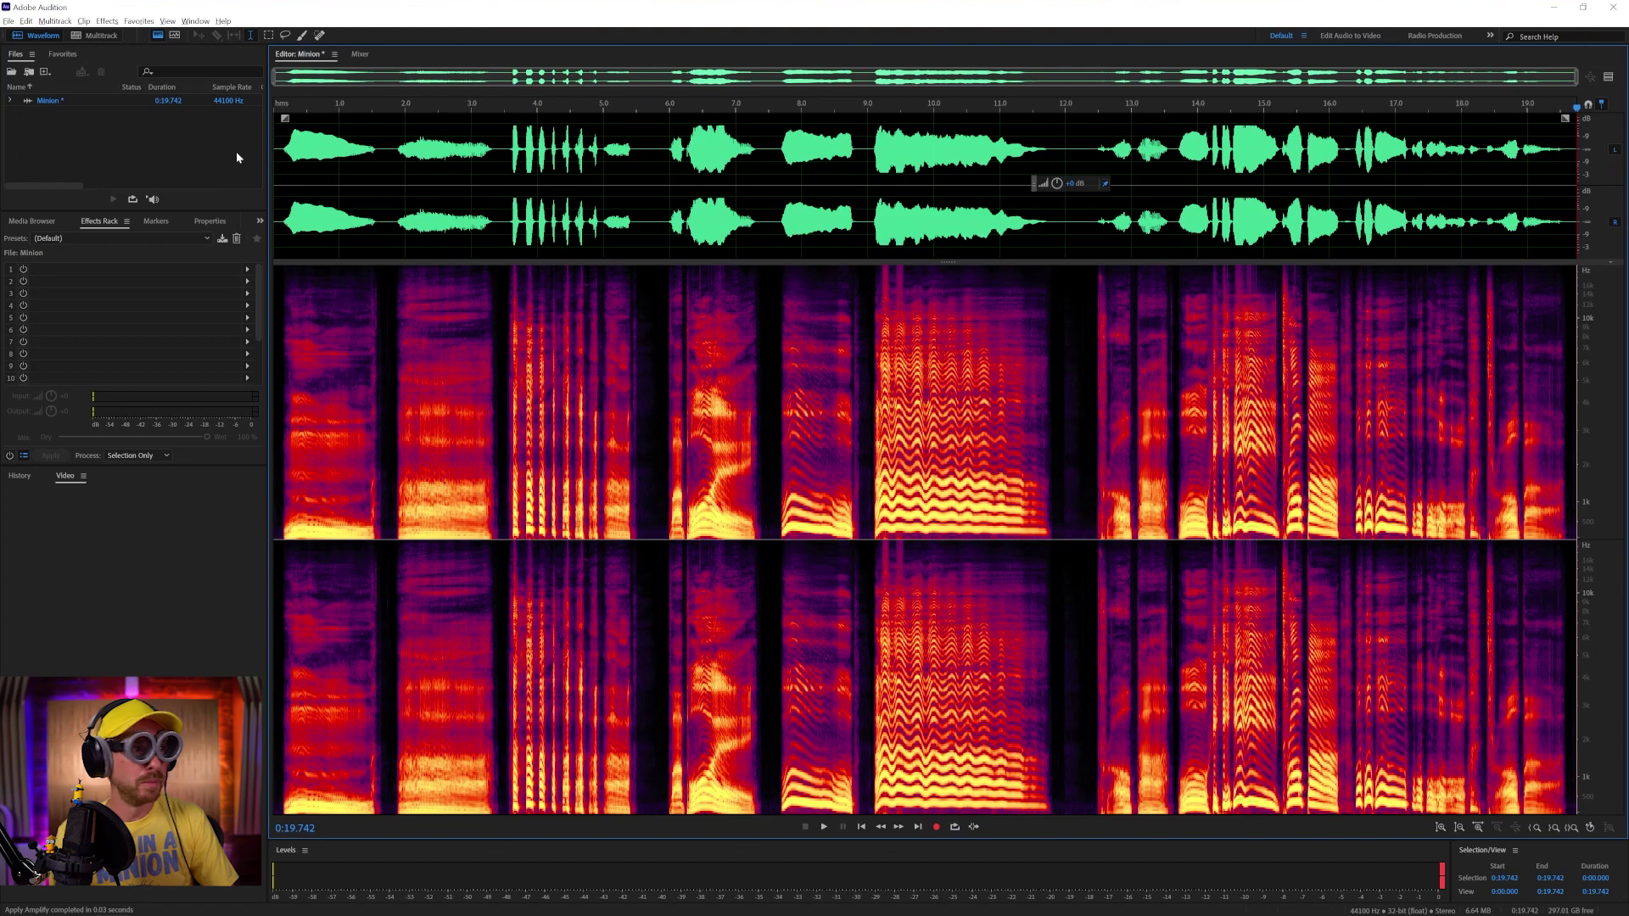
Apply Effects > Time and Pitch > Stretch and Pitch (process) to the Minion recording
{"action": "left_click", "coordinate": [107, 21]}
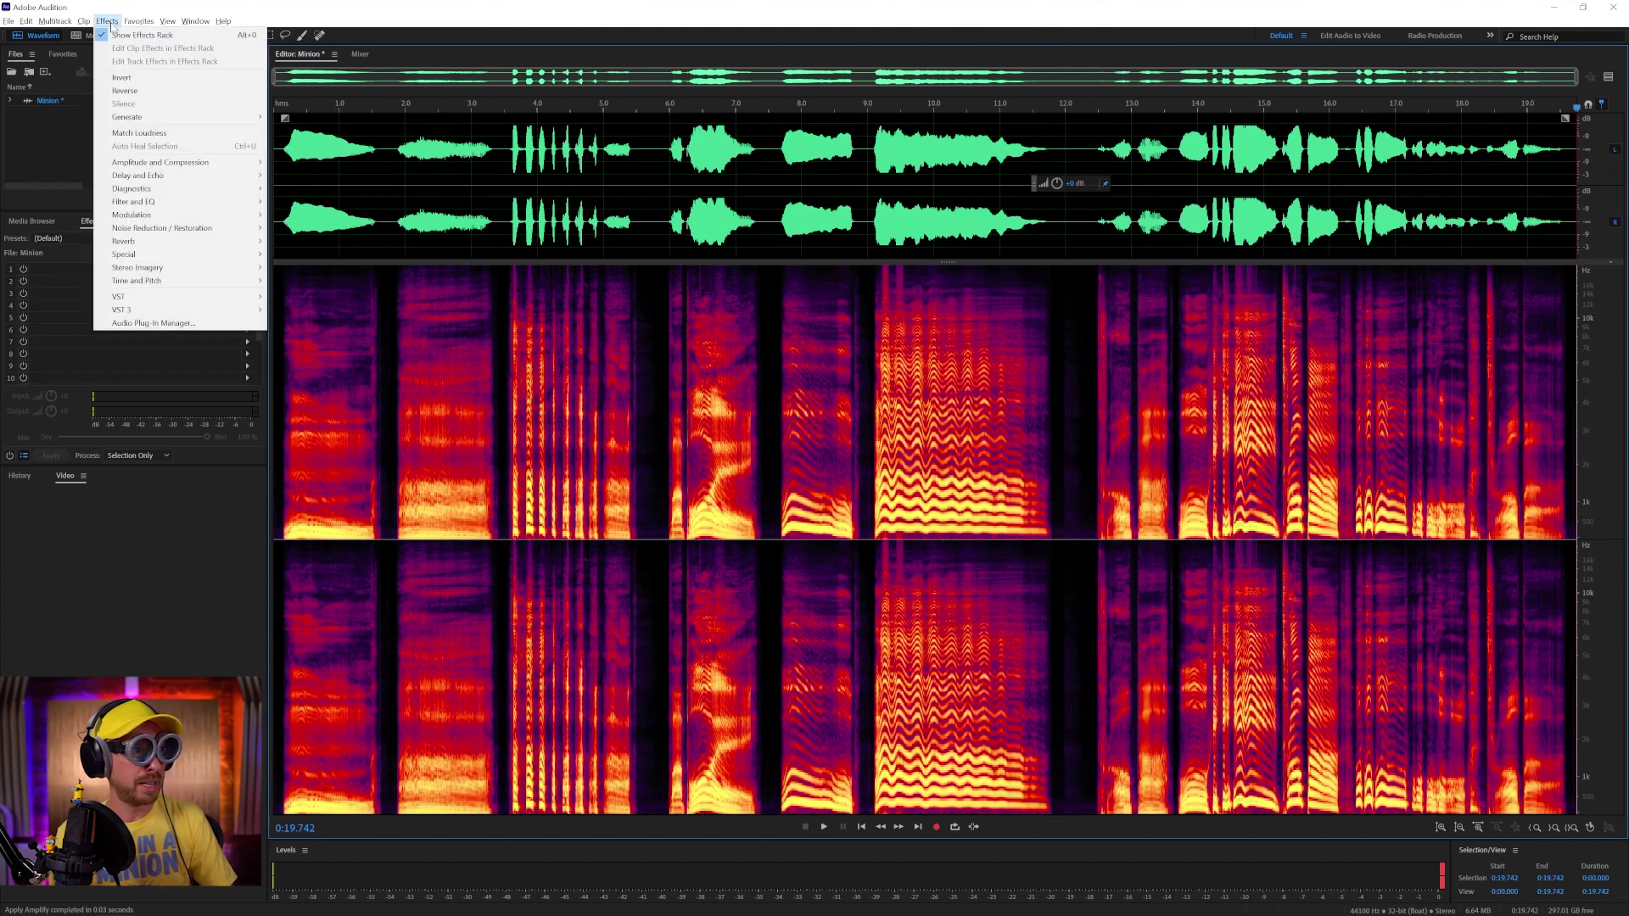
{"action": "mouse_move", "coordinate": [231, 282]}
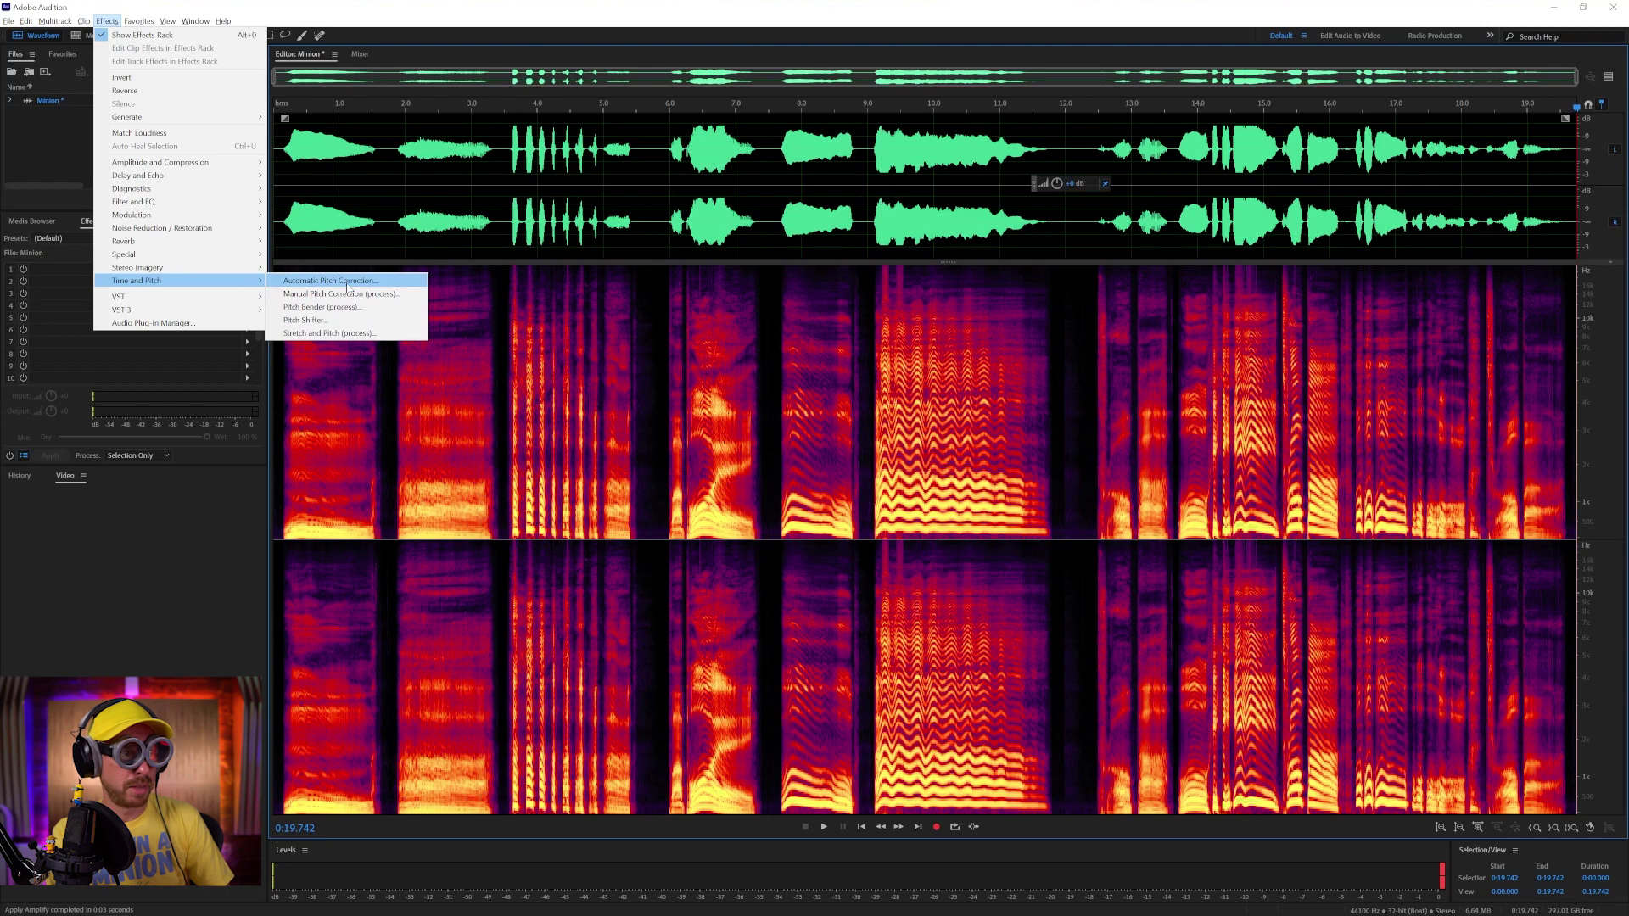
{"action": "left_click", "coordinate": [351, 335]}
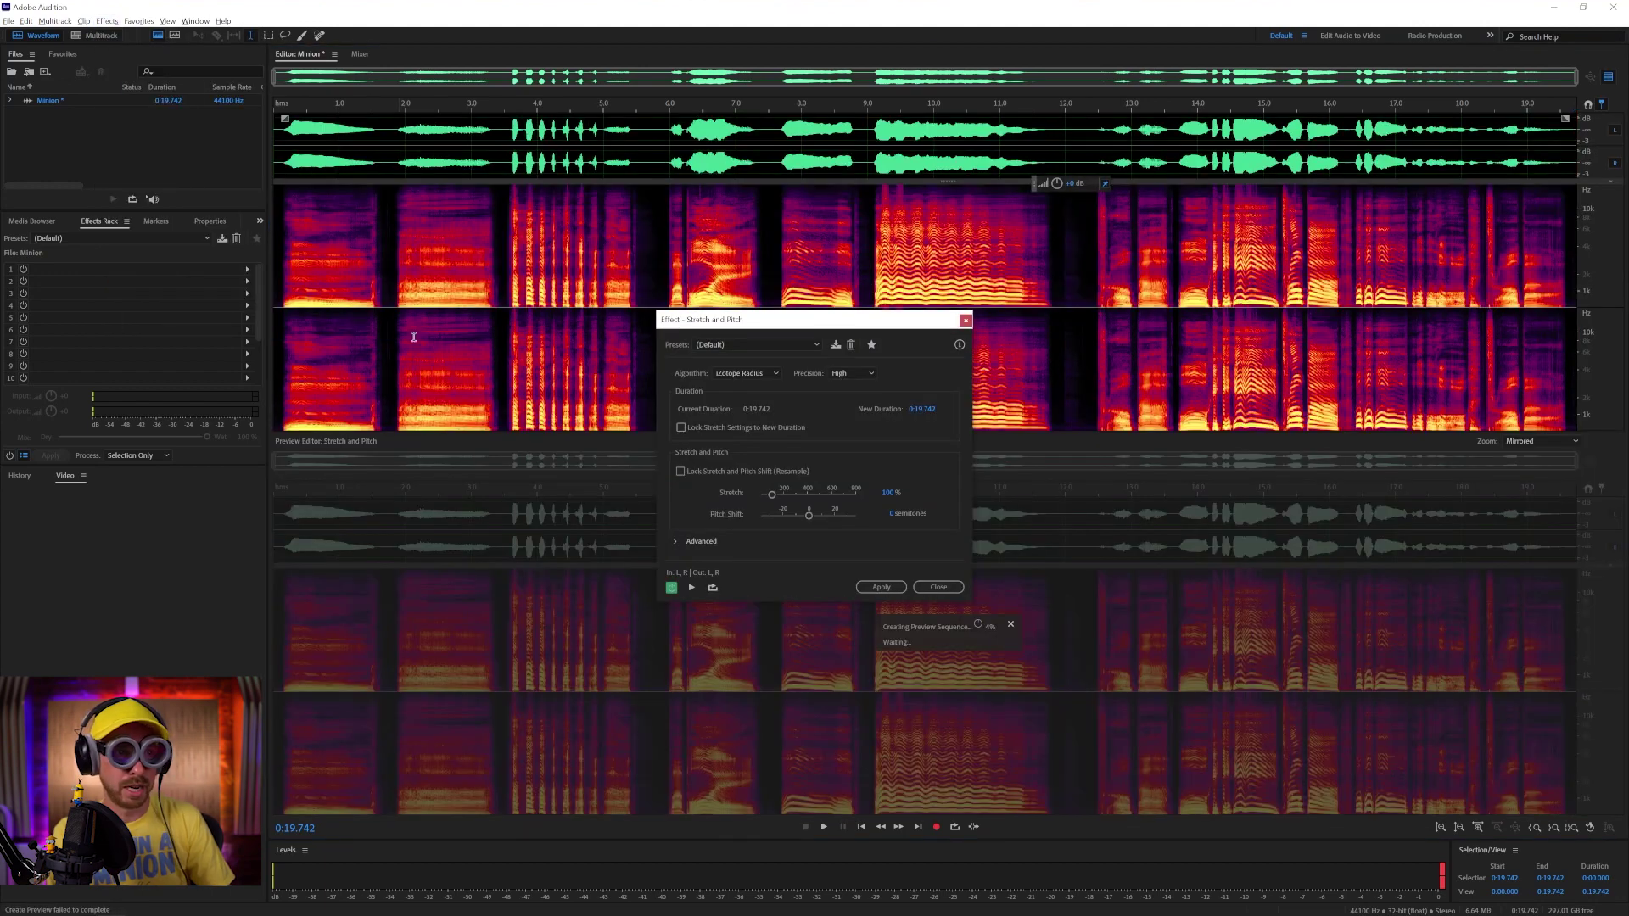
{"action": "left_click", "coordinate": [714, 346]}
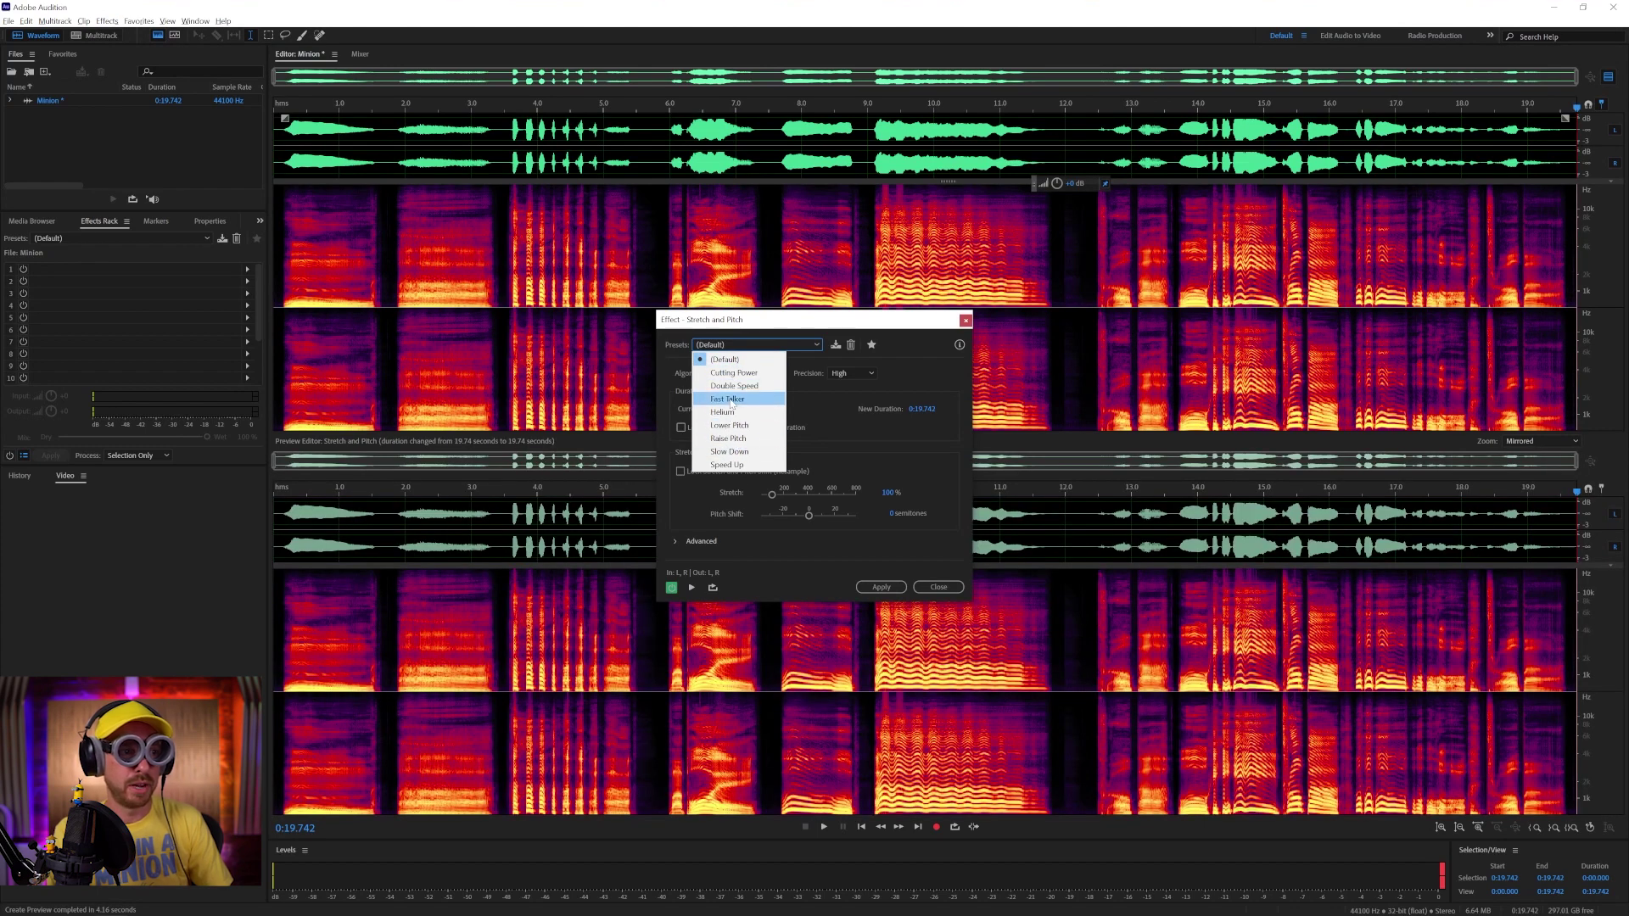
{"action": "left_click", "coordinate": [725, 359]}
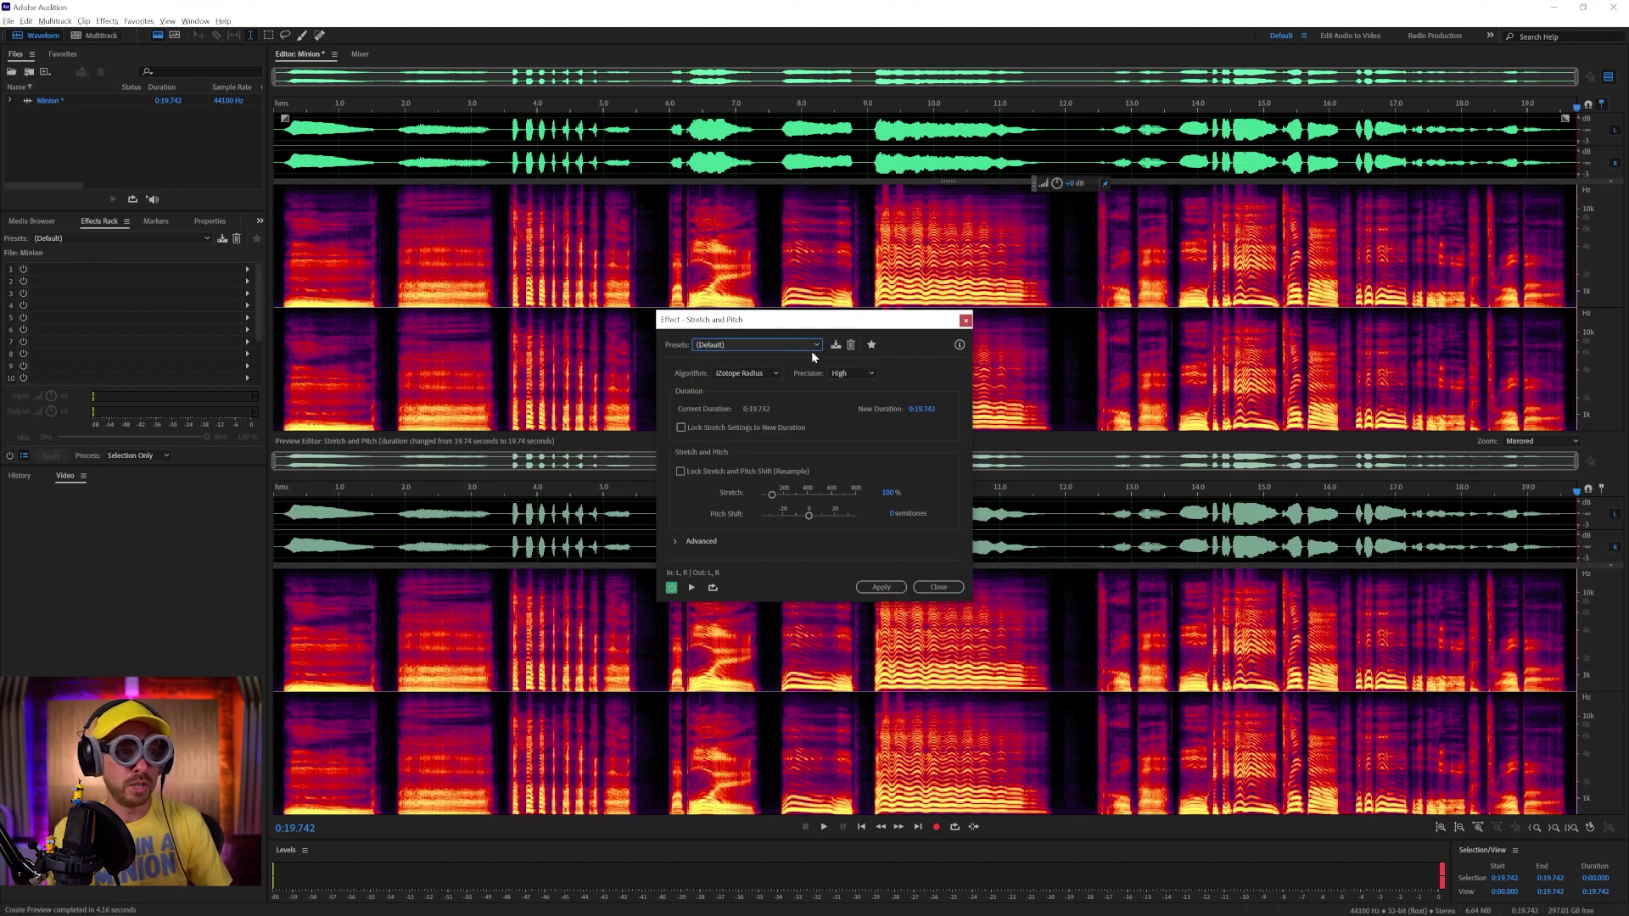
{"action": "left_click", "coordinate": [746, 373]}
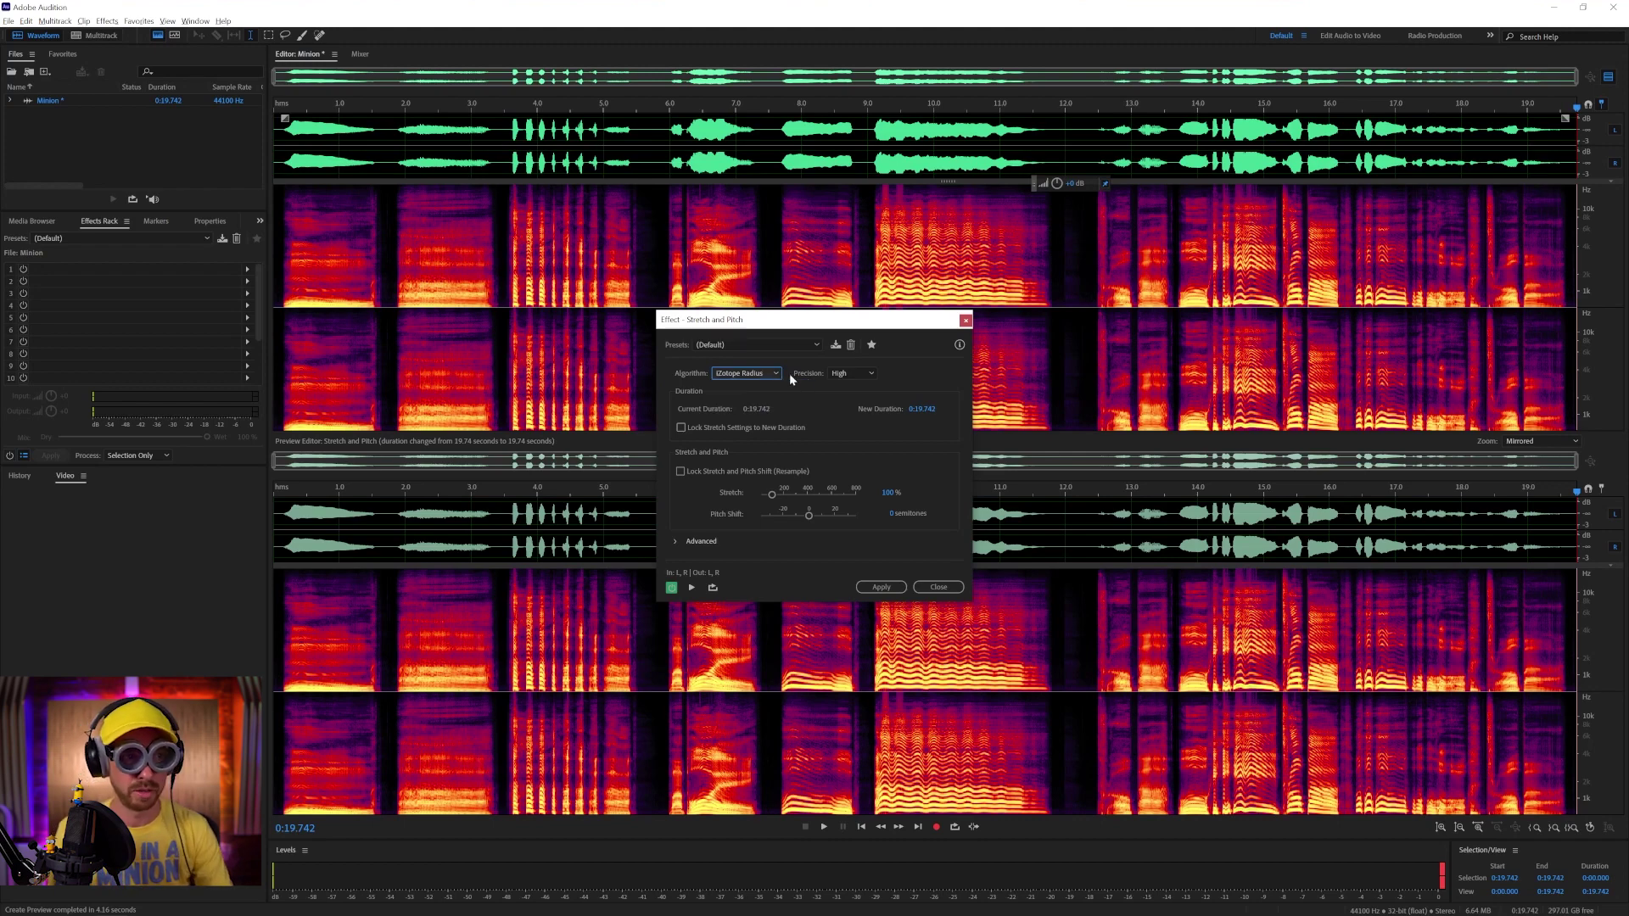
{"action": "left_click", "coordinate": [829, 373]}
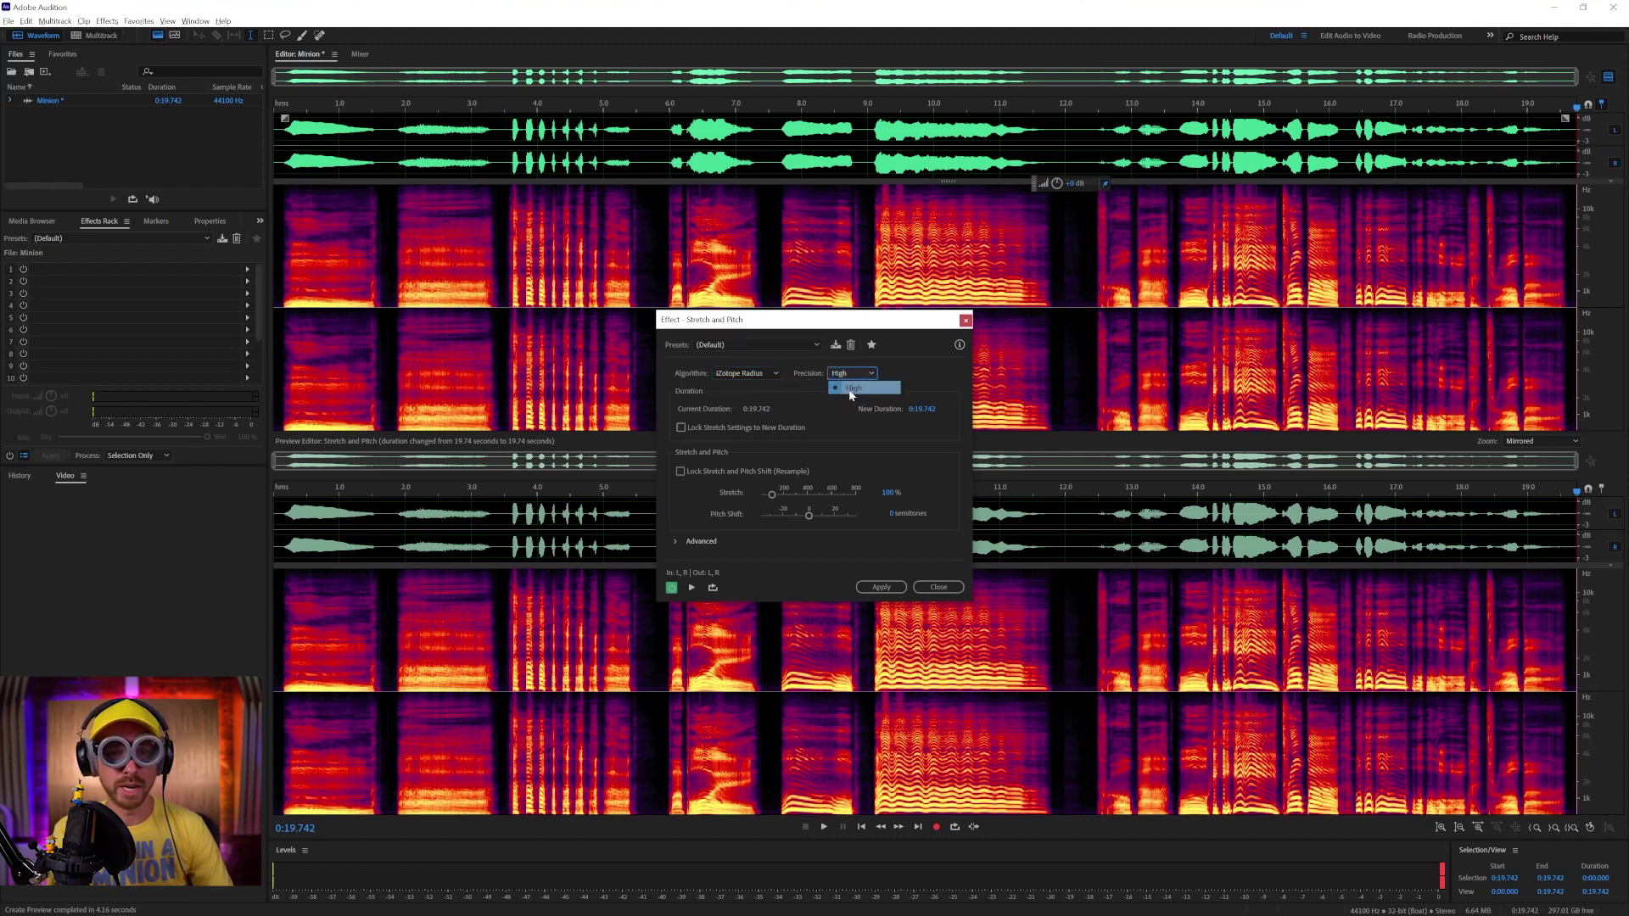
{"action": "left_click", "coordinate": [792, 400]}
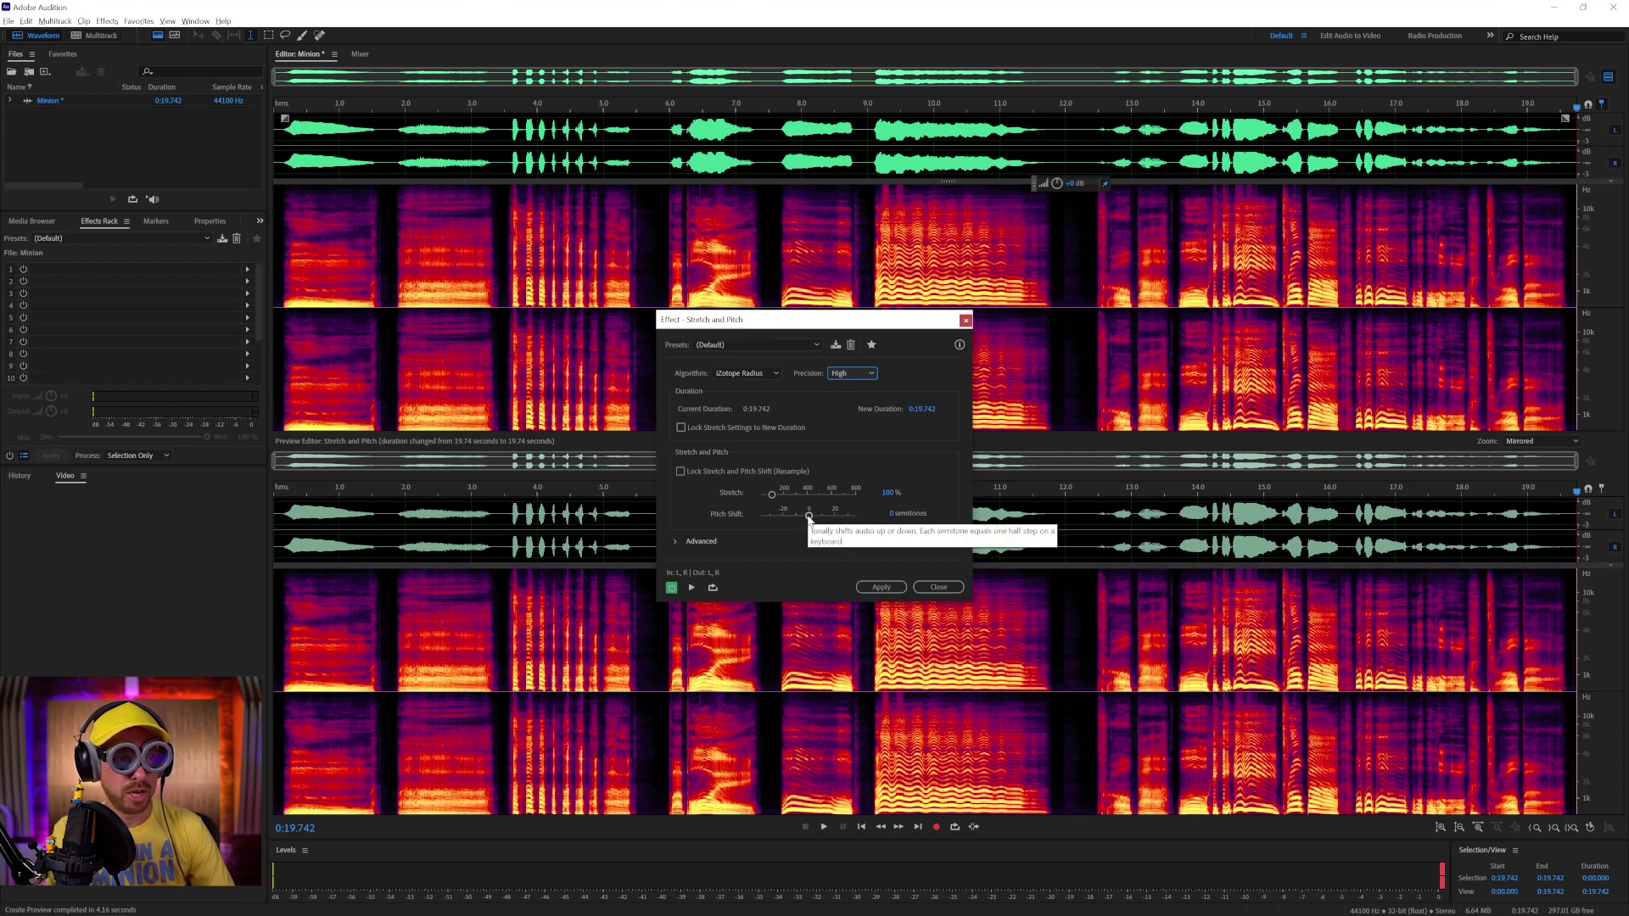
Raise the pitch shift and preview the pitched-up voice
{"action": "left_click_drag", "start_coordinate": [809, 516], "coordinate": [821, 519]}
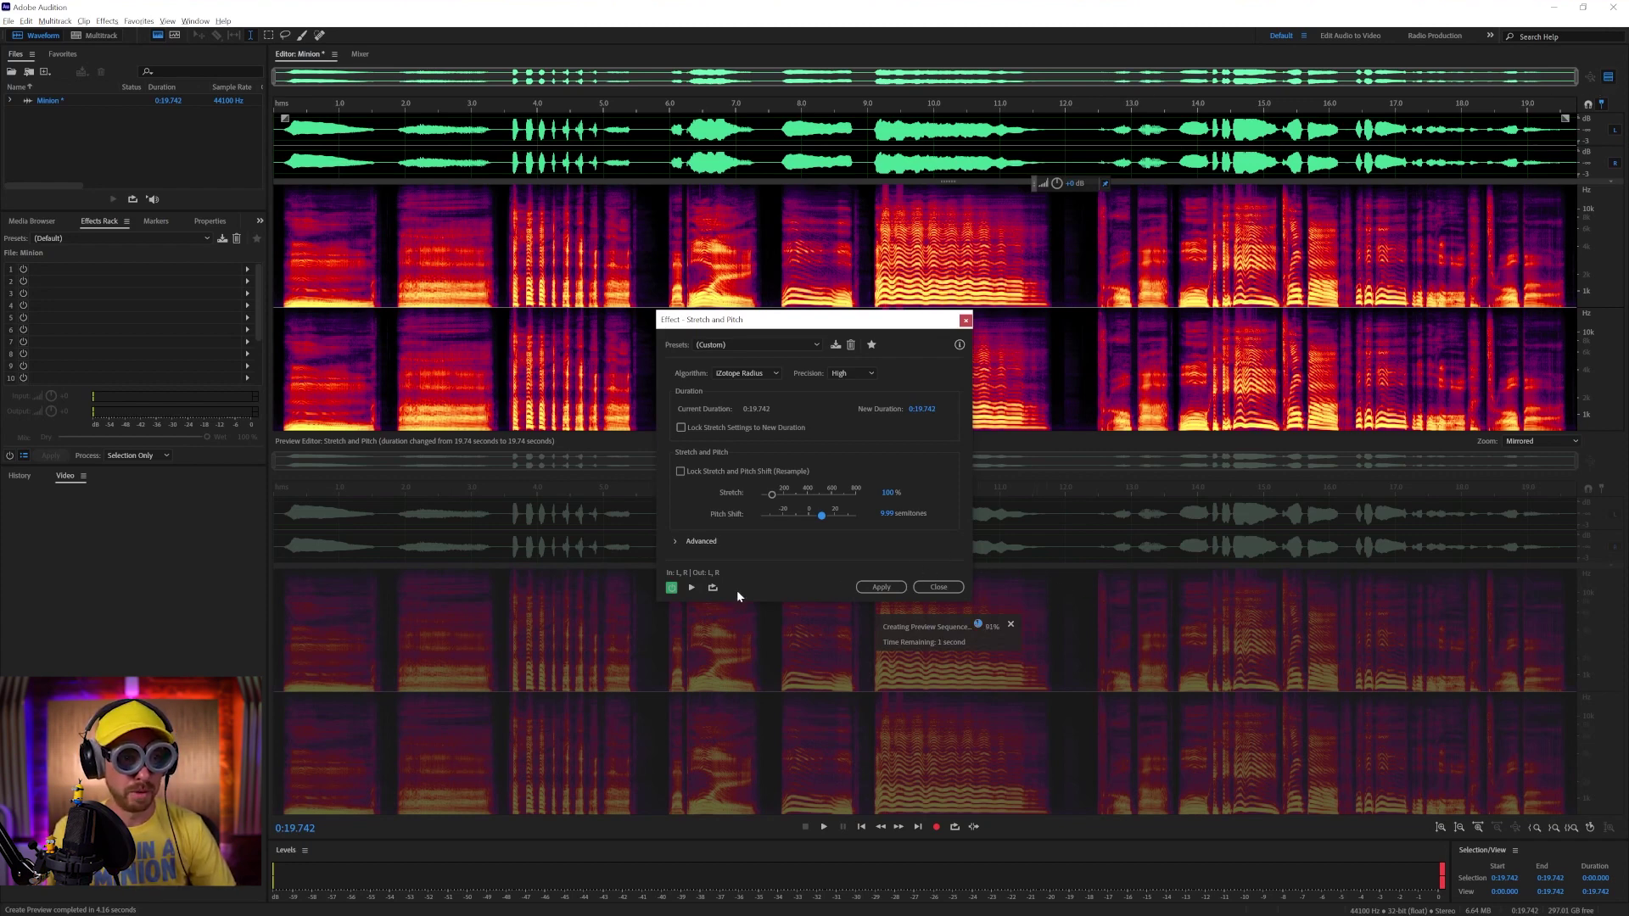
{"action": "left_click", "coordinate": [691, 588]}
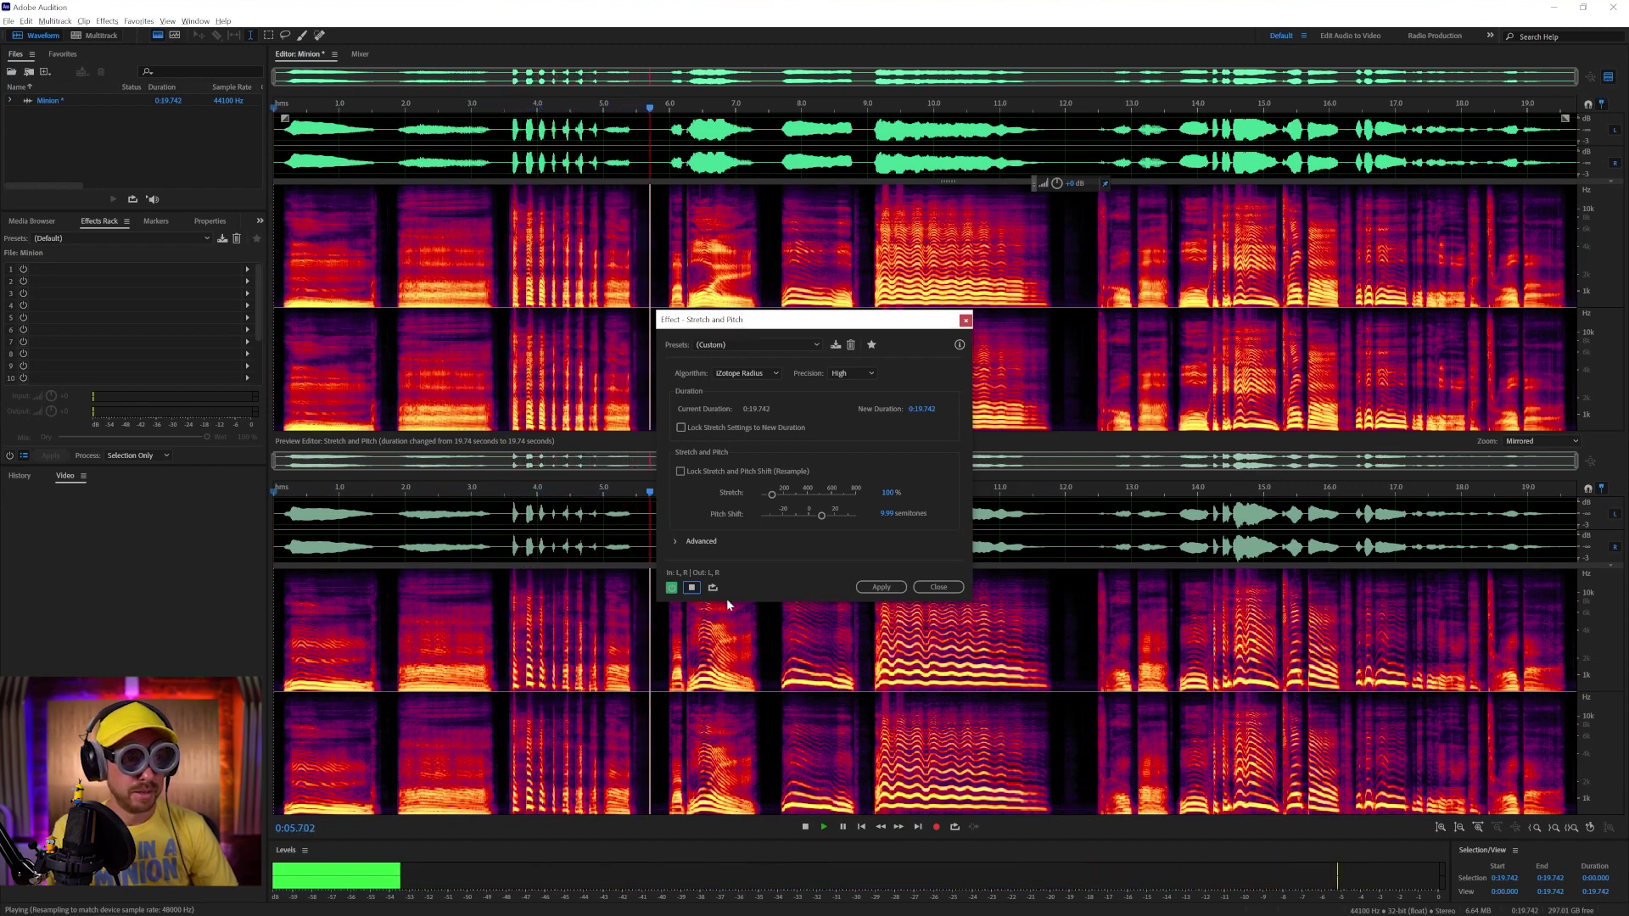
{"action": "left_click", "coordinate": [692, 588]}
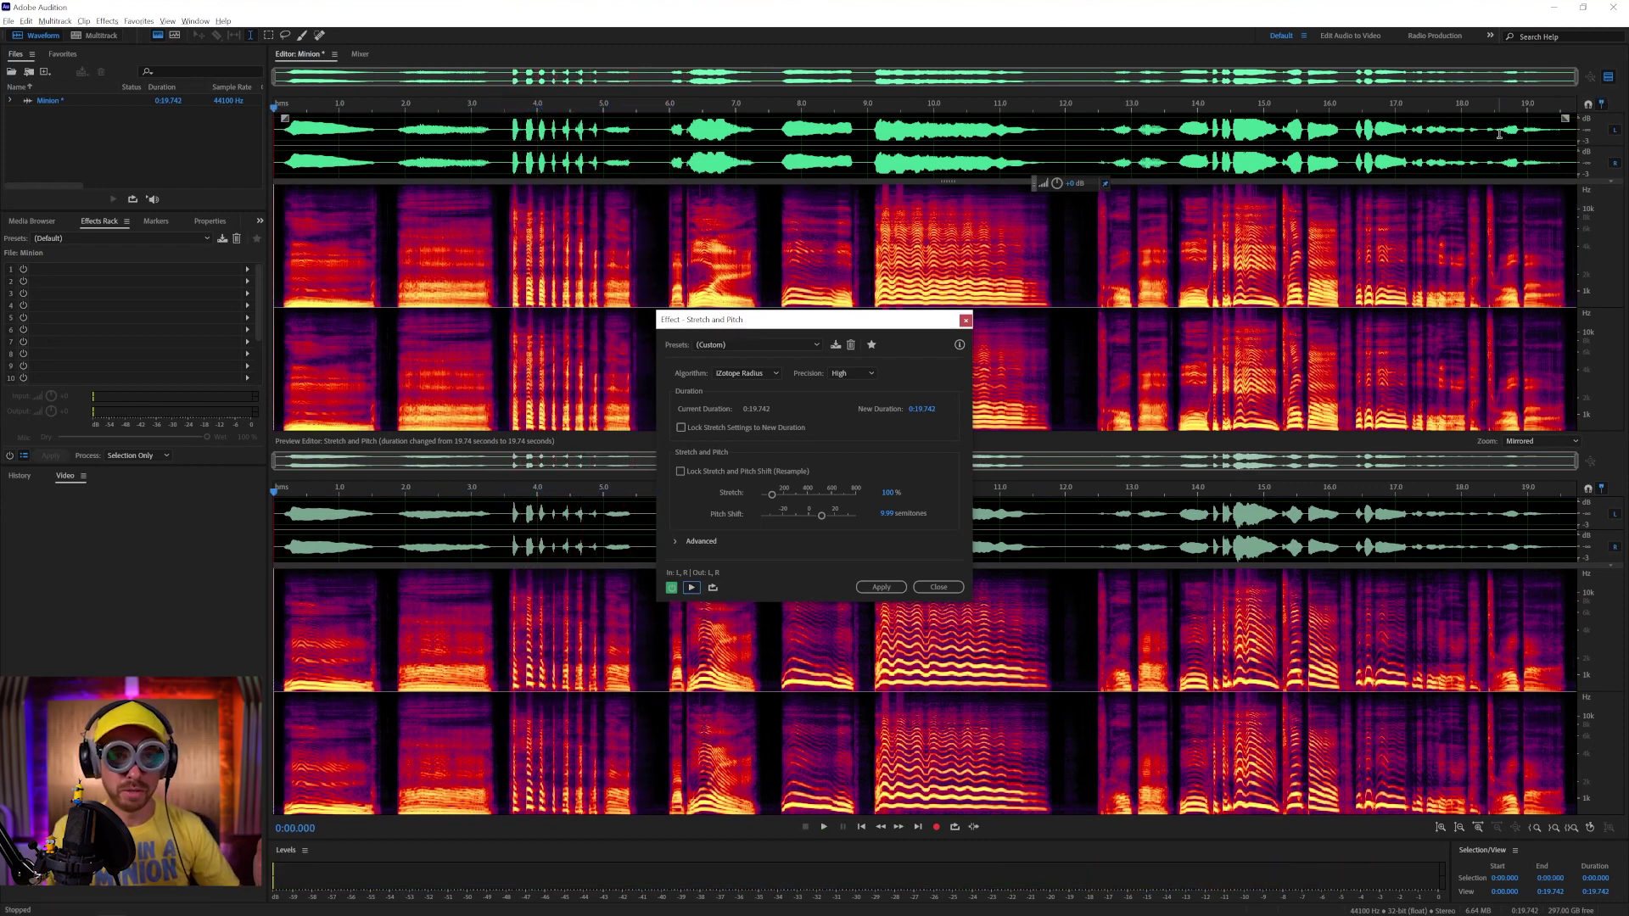
Hide the Preview Editor comparison view and reset Pitch Shift to 0 semitones
{"action": "left_click", "coordinate": [1607, 78]}
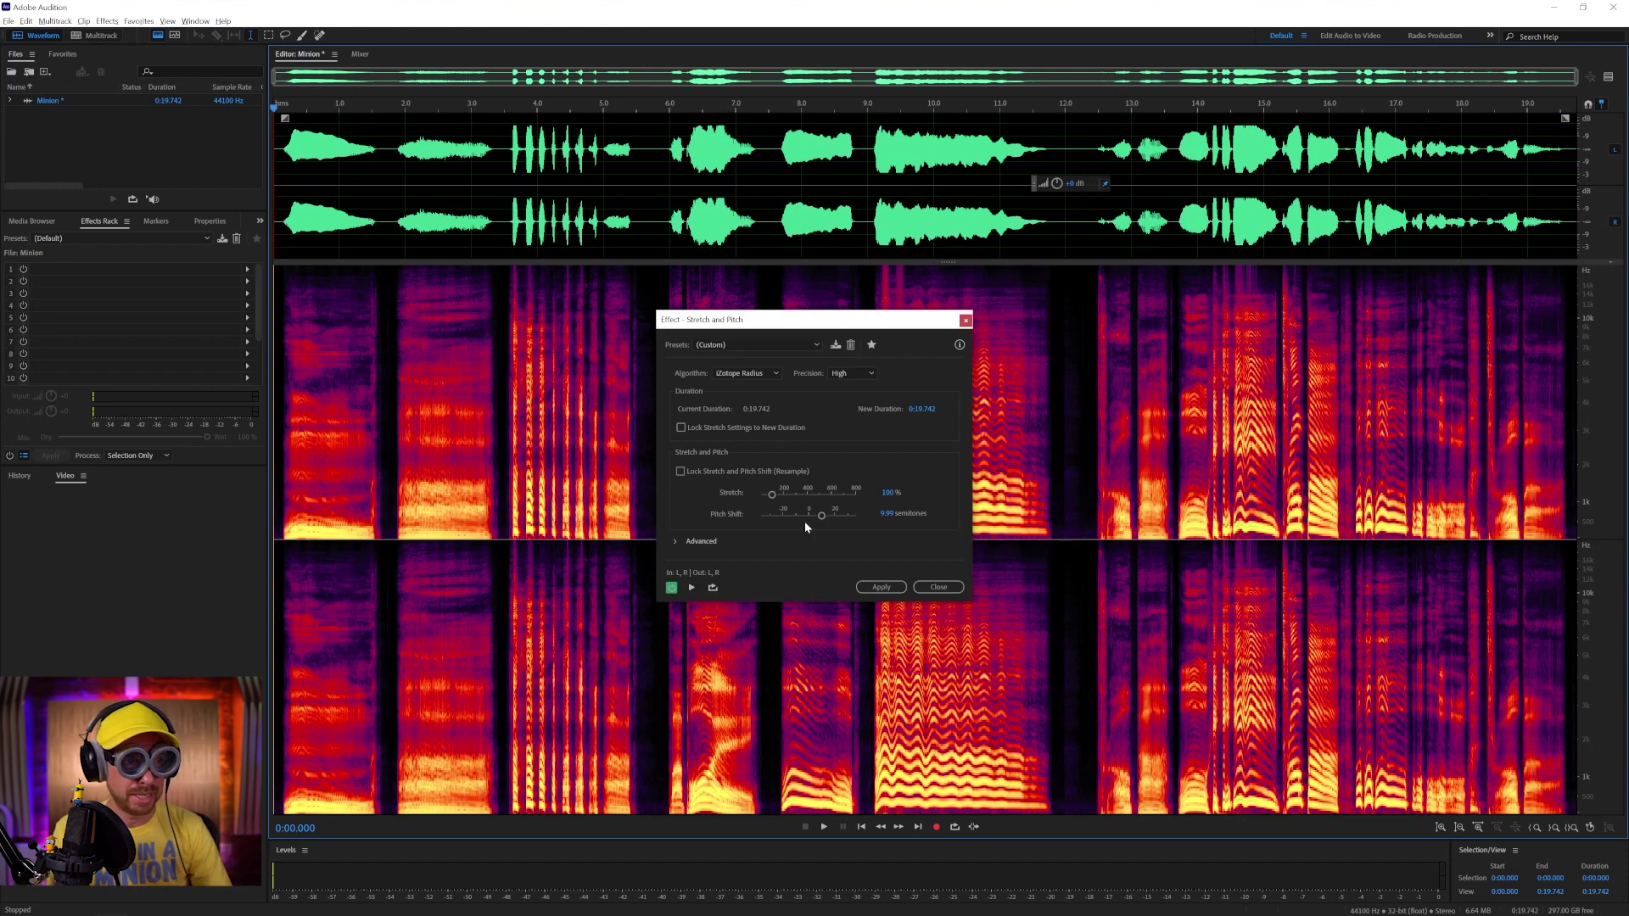
{"action": "left_click", "coordinate": [879, 512]}
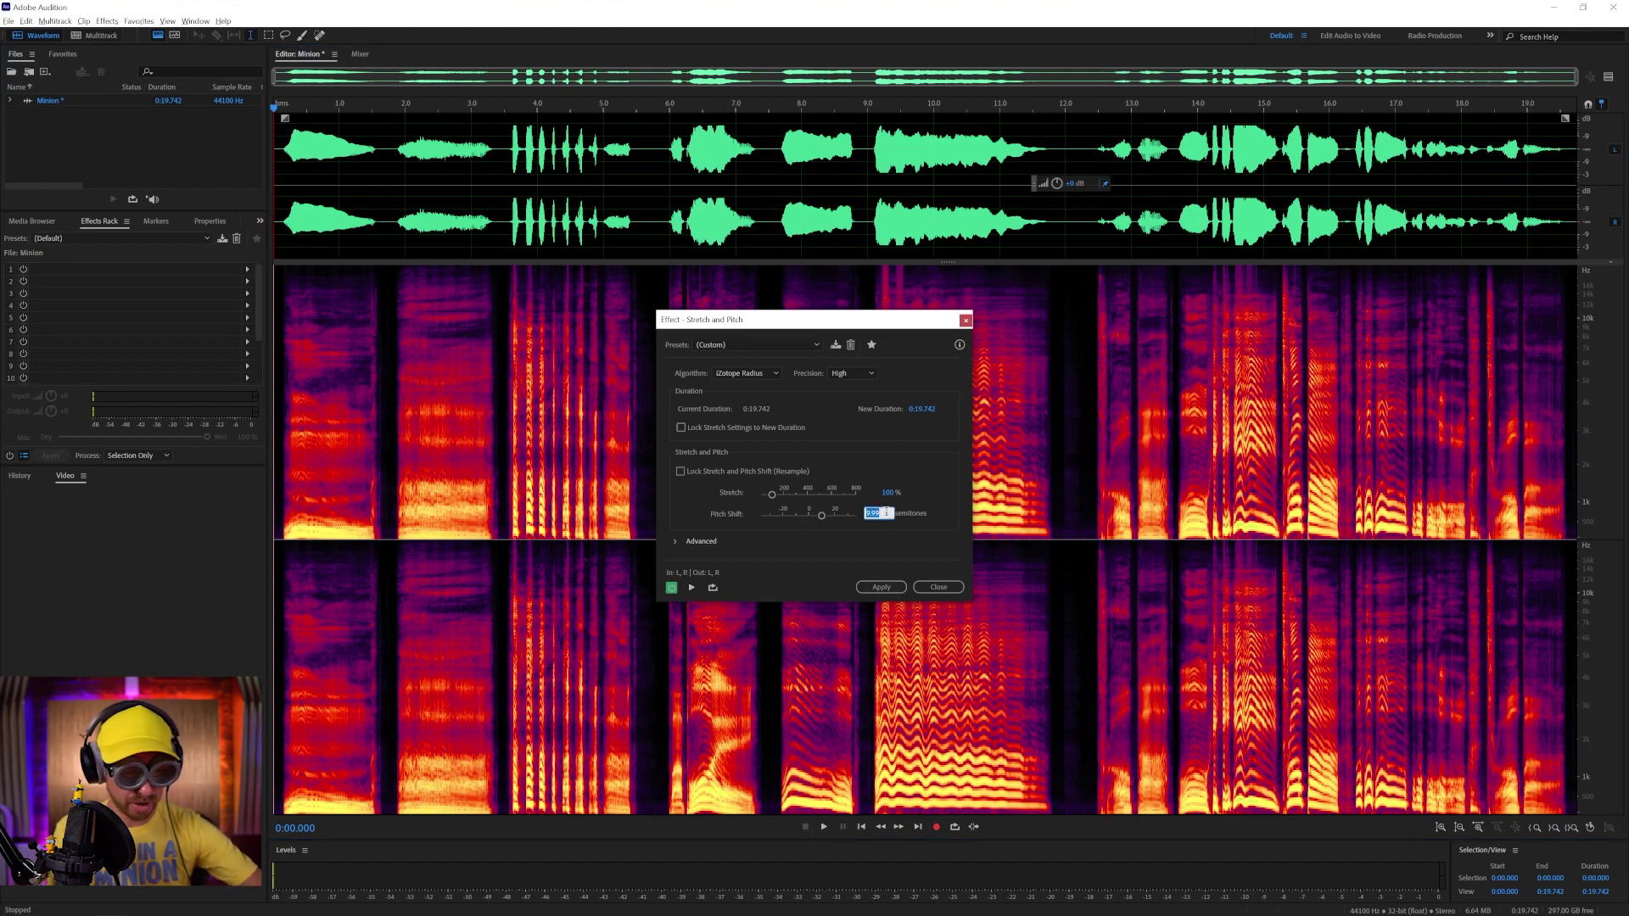
{"action": "type", "text": "0"}
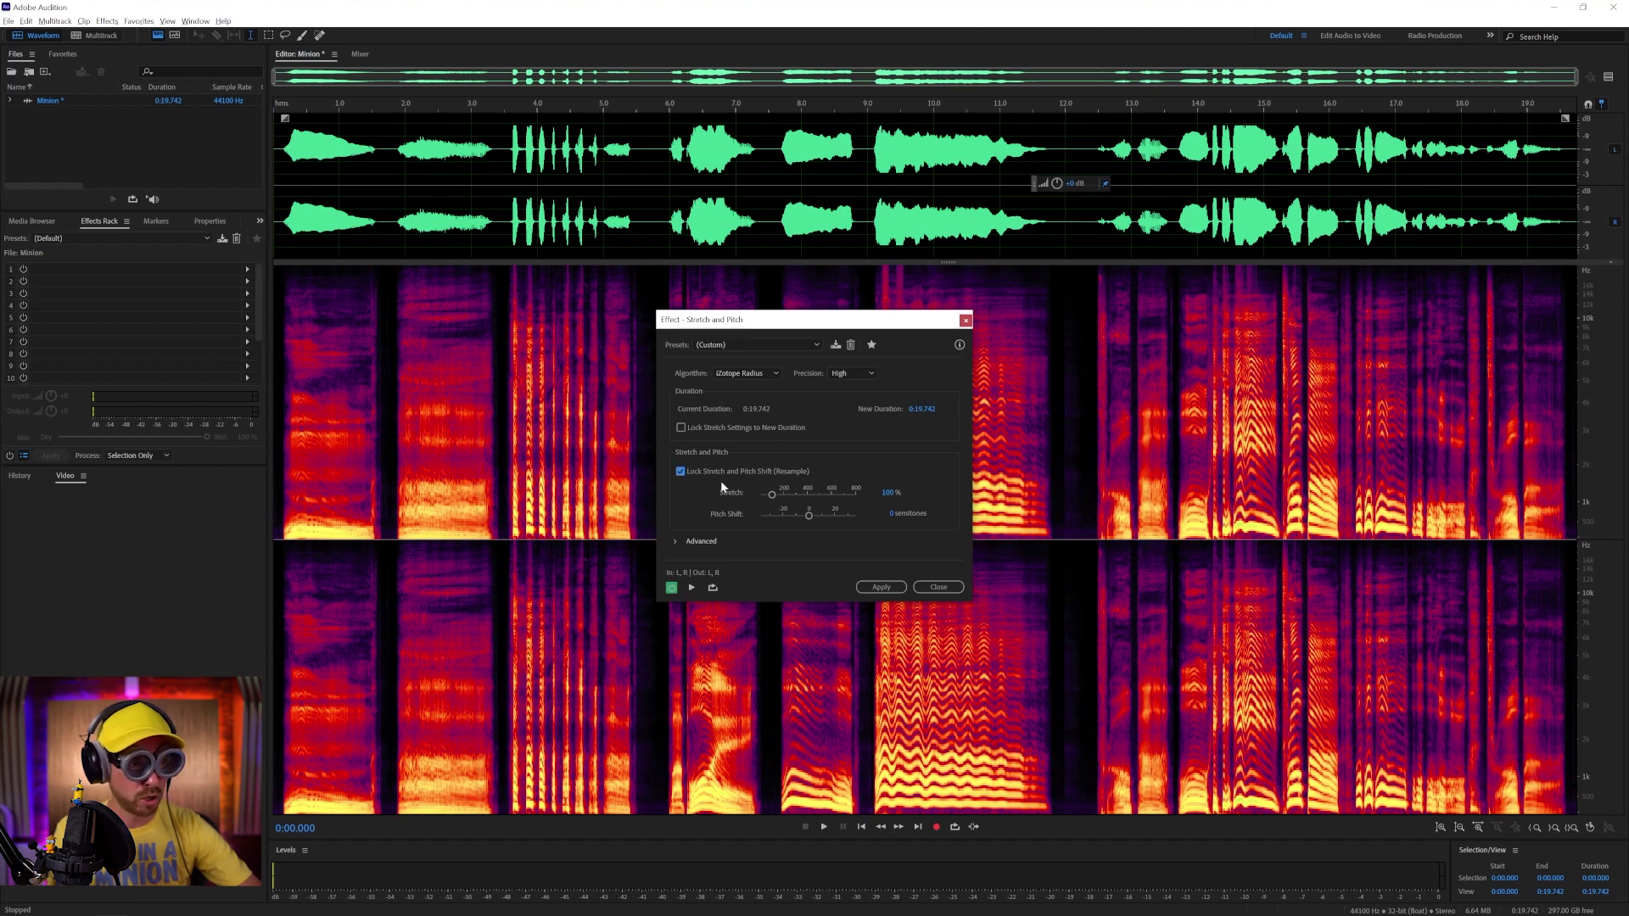
Set Pitch Shift to 9 semitones and preview the result
{"action": "left_click", "coordinate": [894, 514]}
{"action": "type", "text": "9.99"}
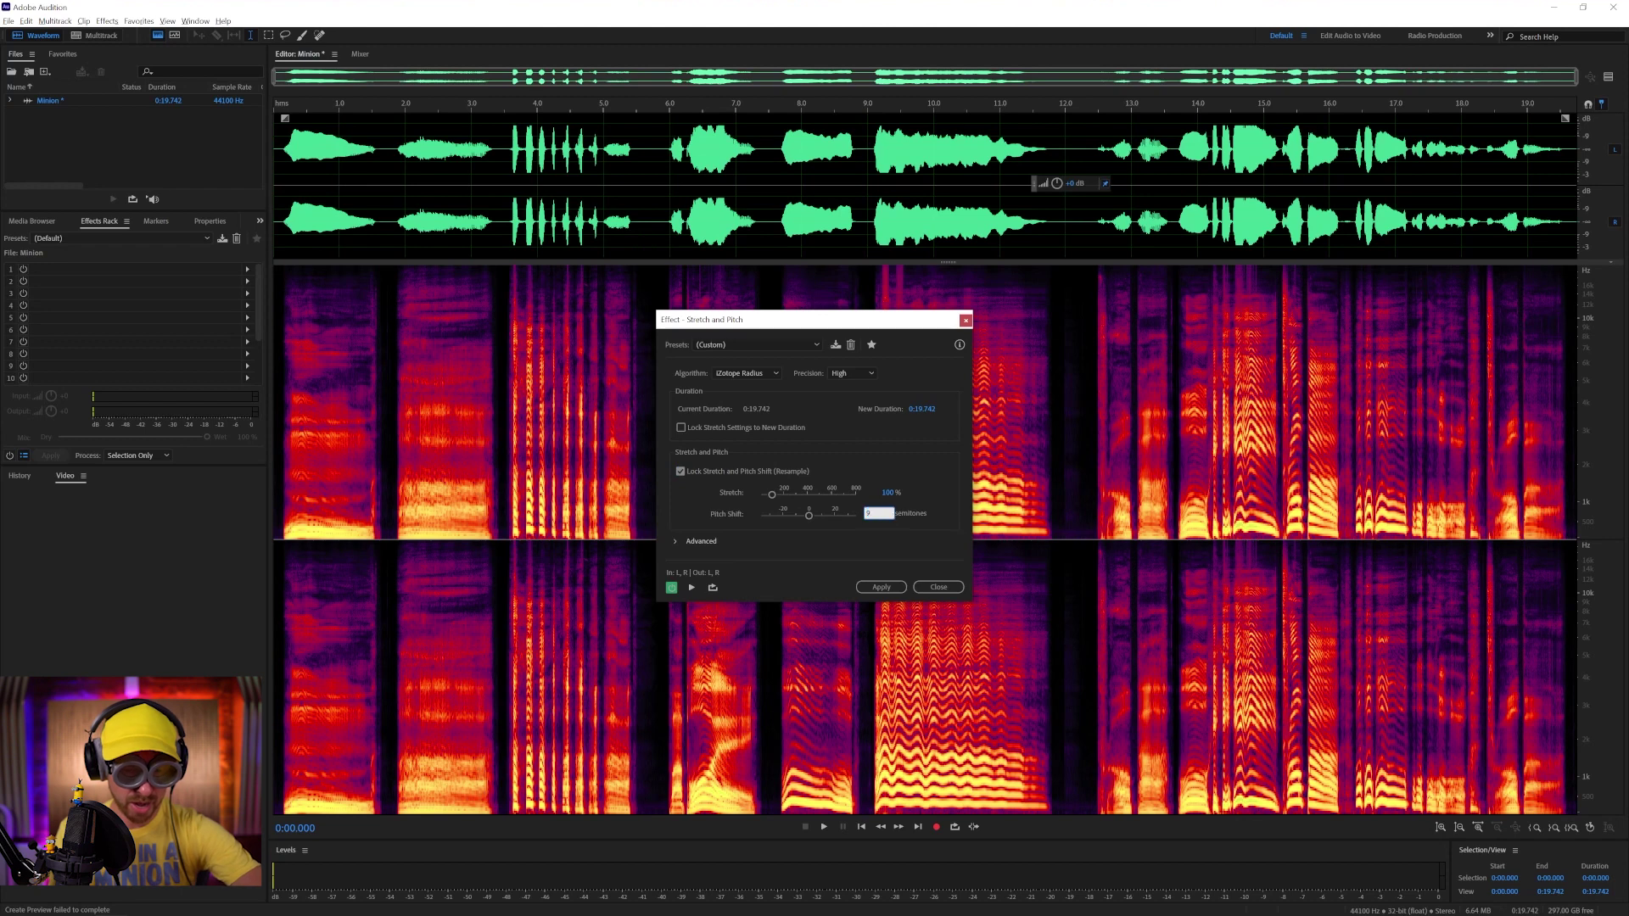
{"action": "left_click", "coordinate": [691, 588]}
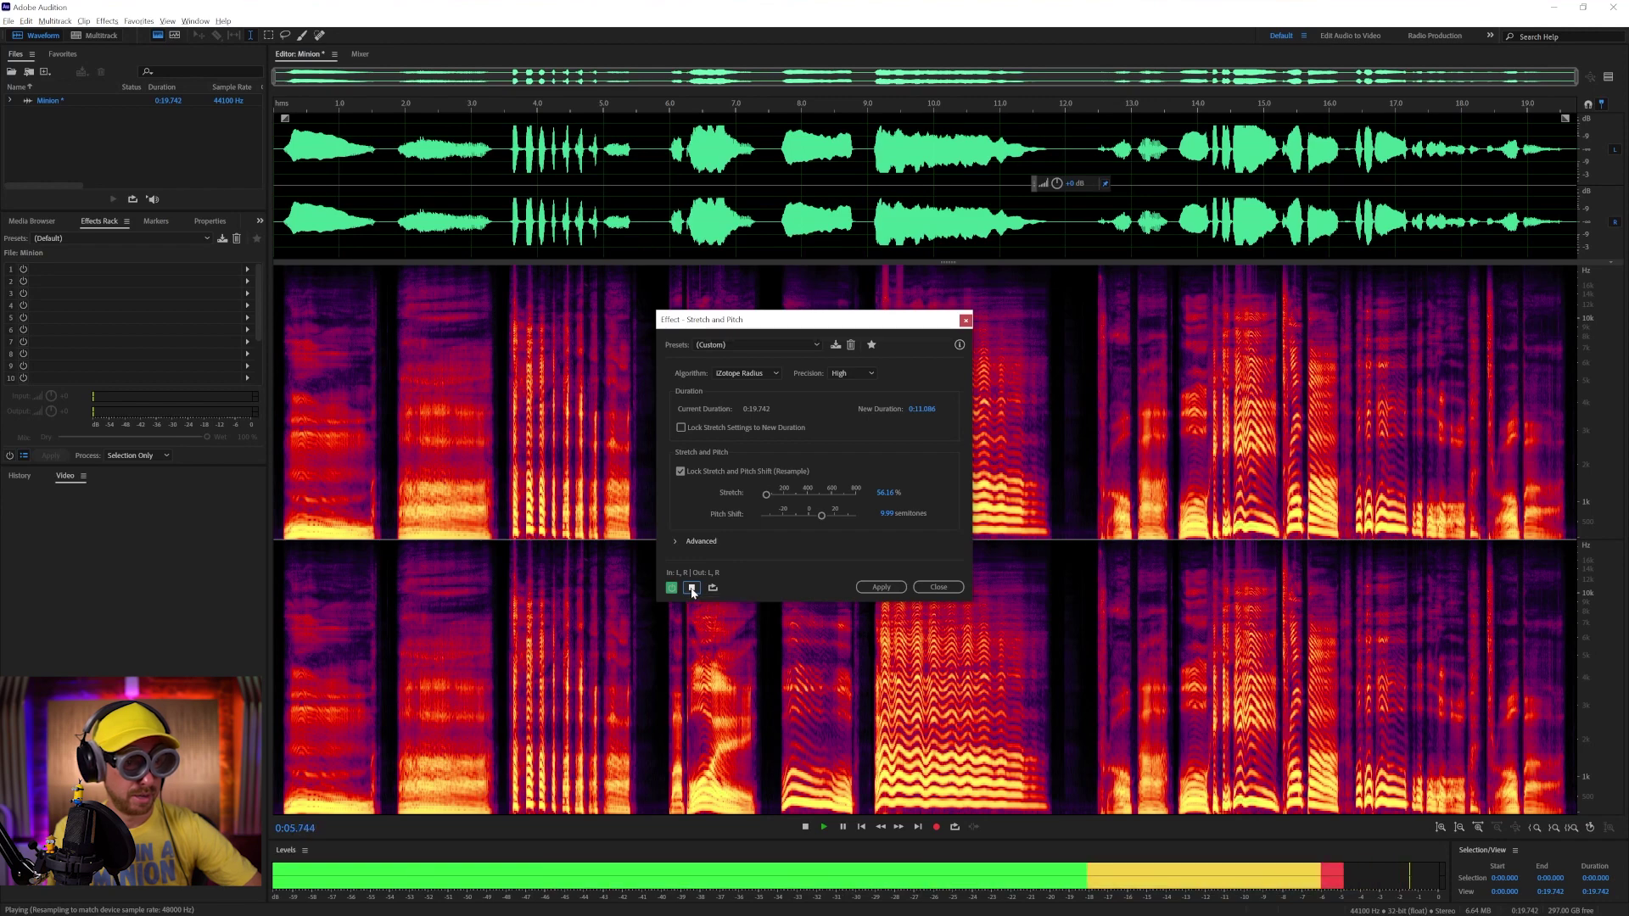
{"action": "left_click", "coordinate": [691, 589]}
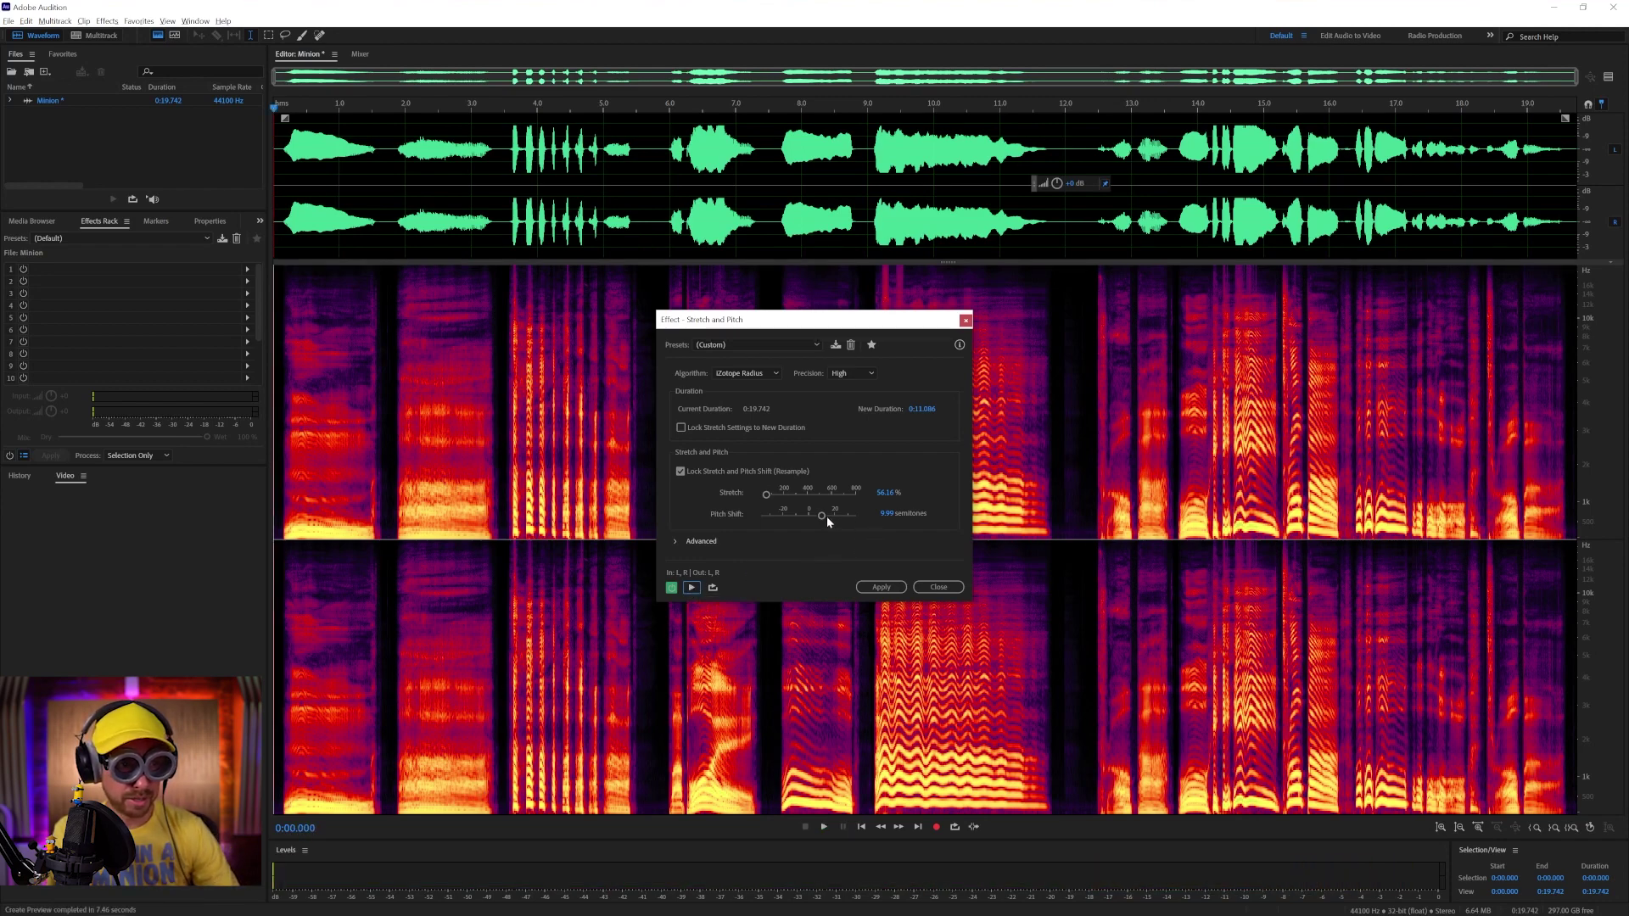
Try about 15 and 14.7 semitones with previews, settling on a 10.55-semitone pitch shift
{"action": "left_click_drag", "start_coordinate": [827, 516], "coordinate": [831, 519]}
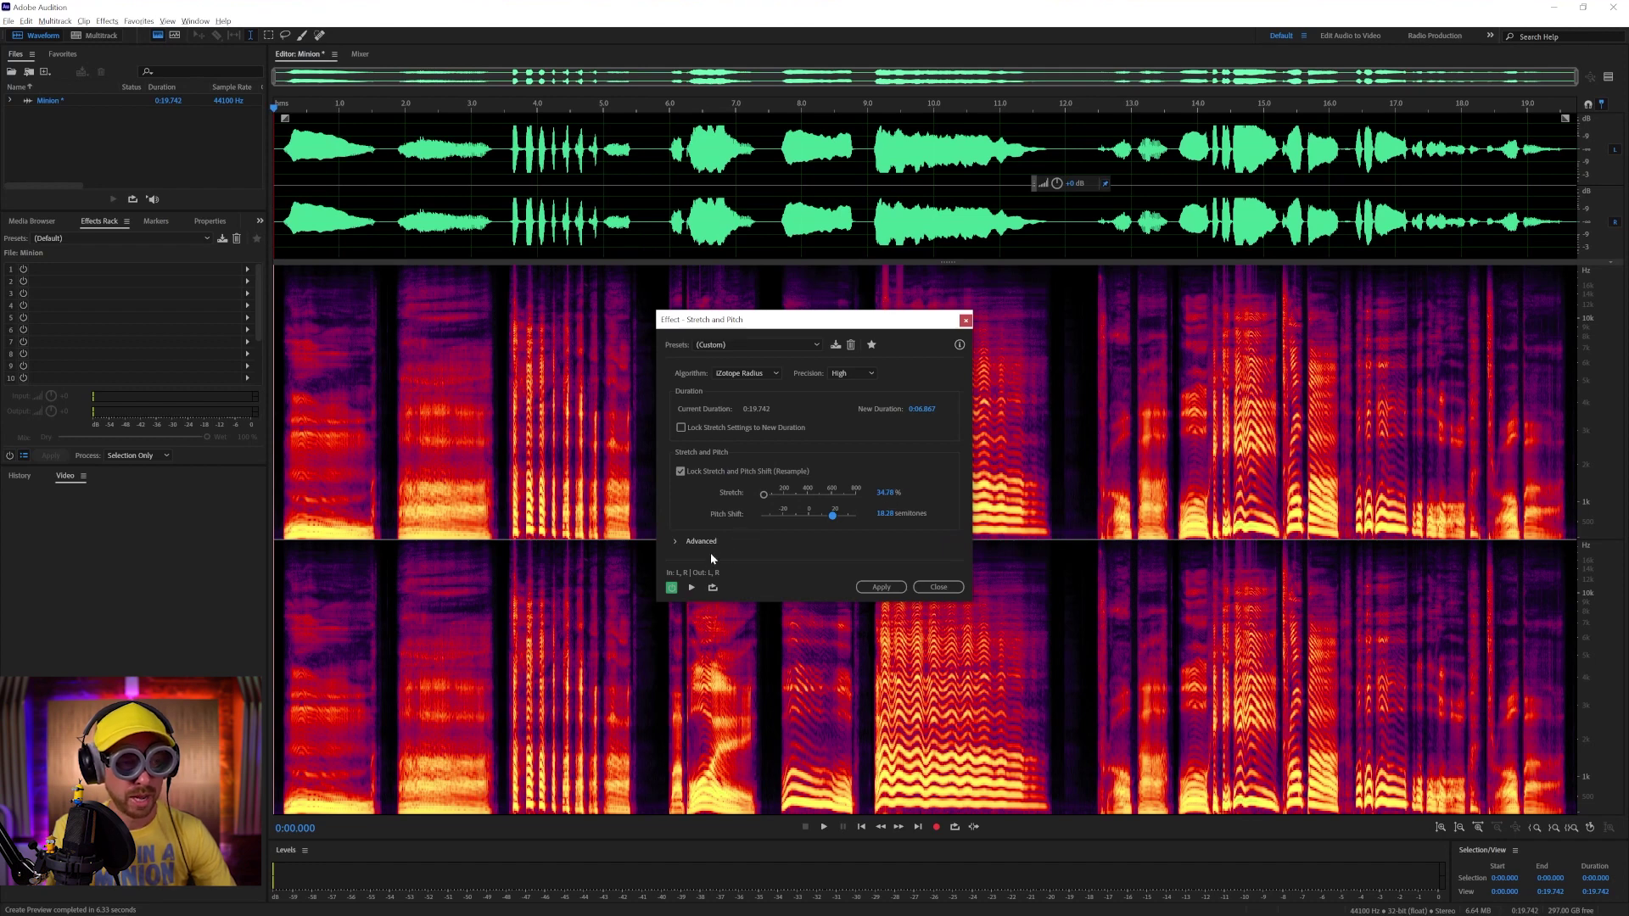
{"action": "left_click", "coordinate": [693, 588]}
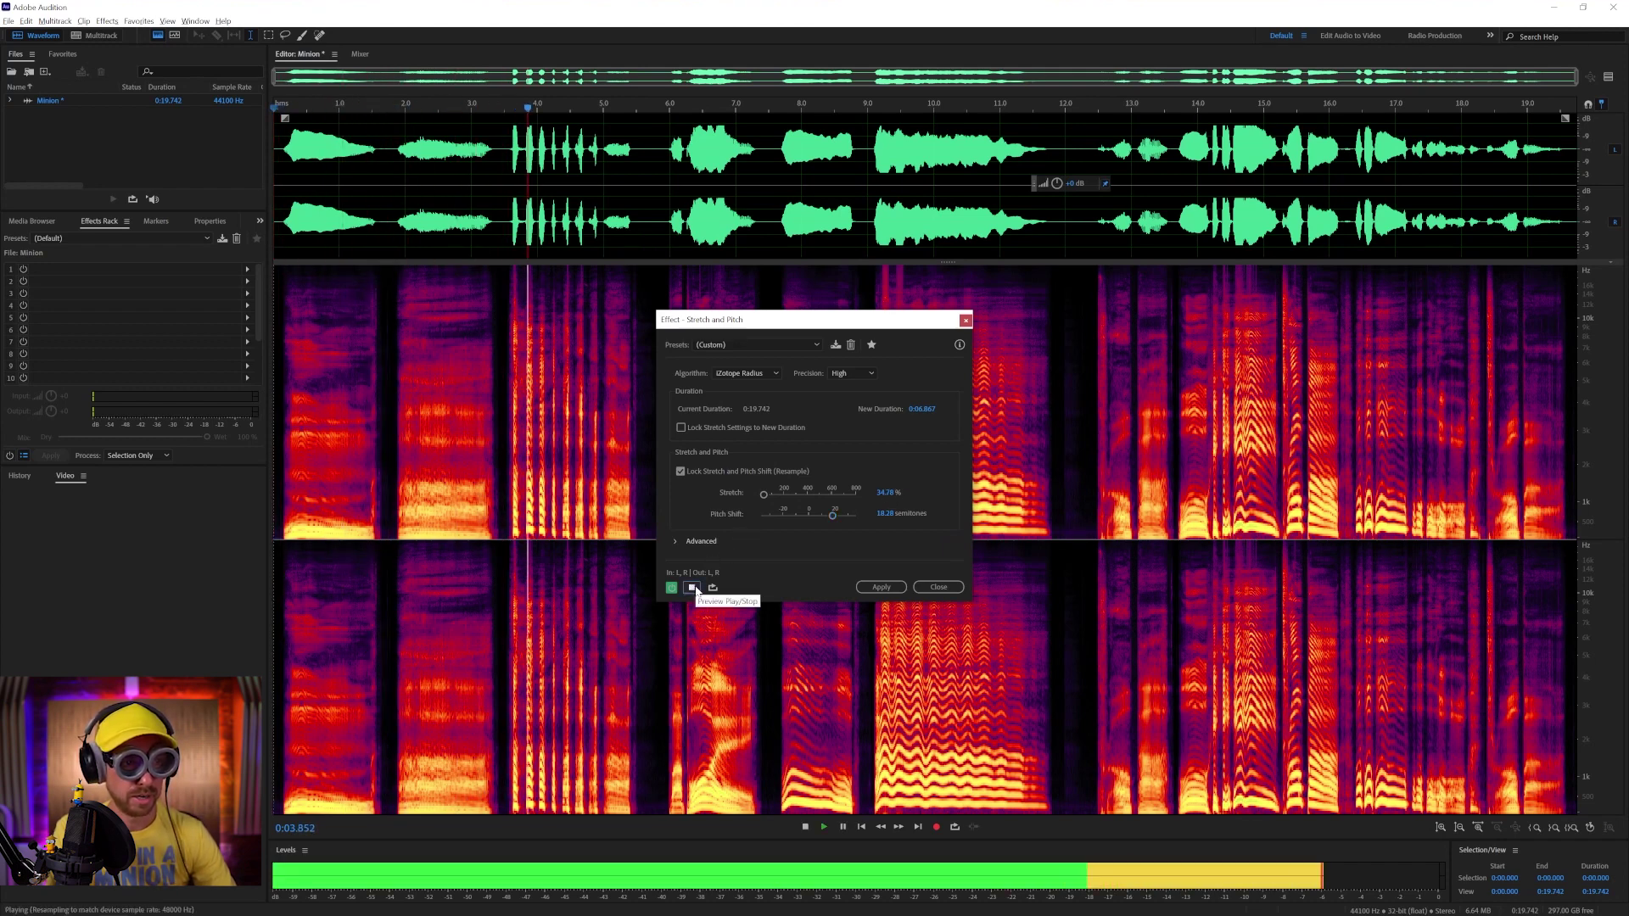
{"action": "key", "text": "space"}
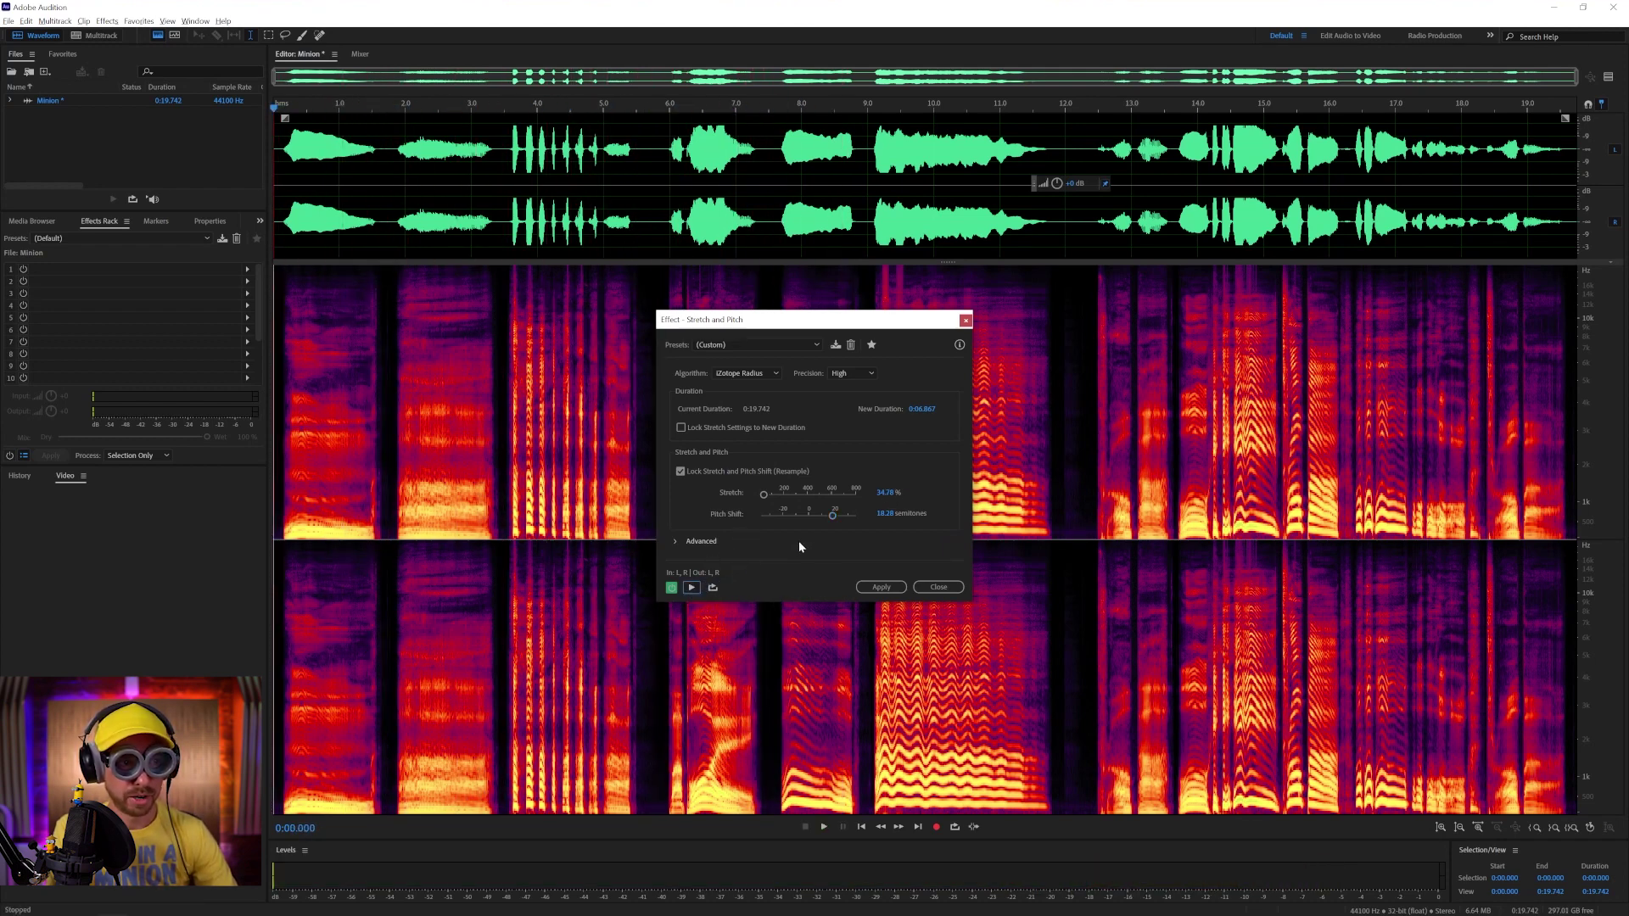
{"action": "left_click_drag", "start_coordinate": [830, 519], "coordinate": [827, 515]}
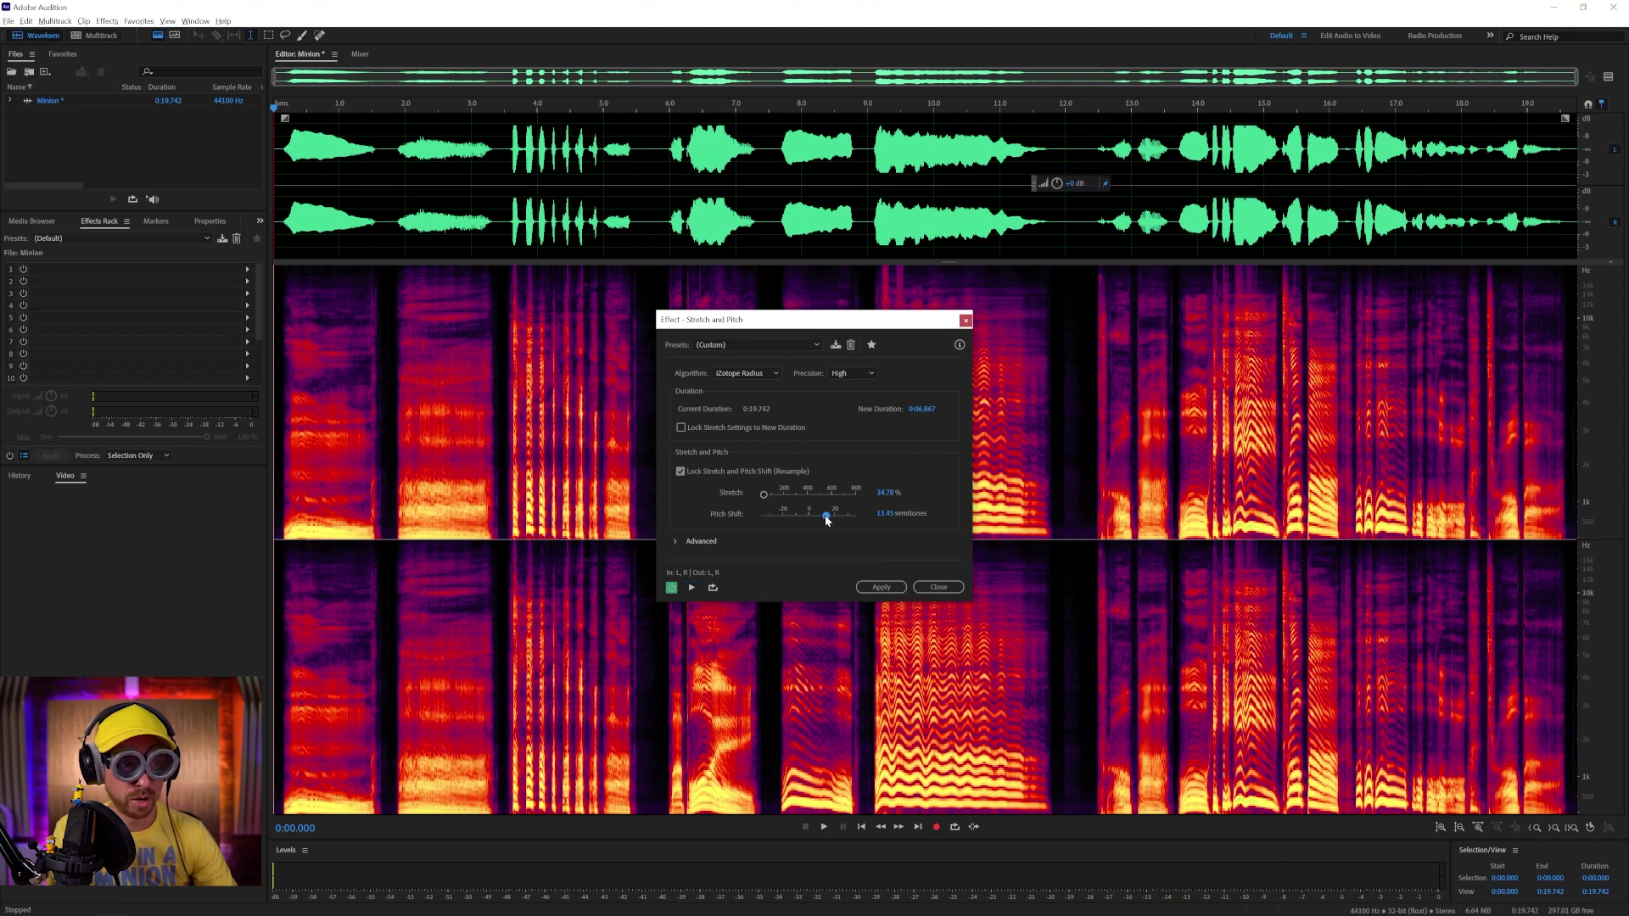
{"action": "left_click", "coordinate": [694, 587]}
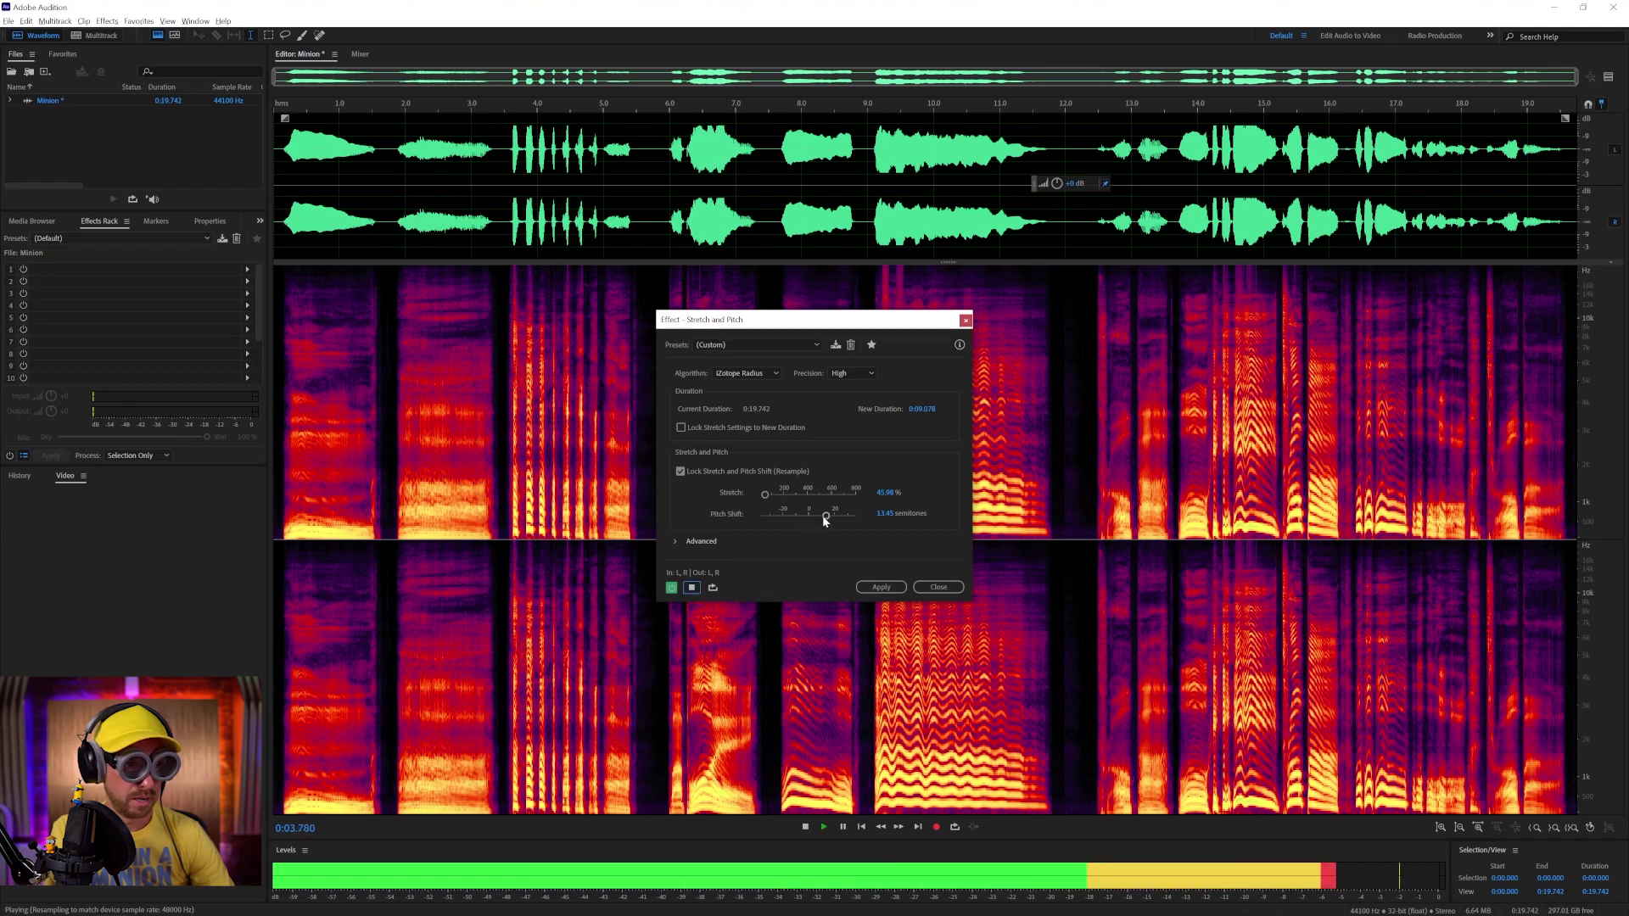
{"action": "left_click_drag", "start_coordinate": [826, 514], "coordinate": [822, 515]}
{"action": "left_click", "coordinate": [691, 587]}
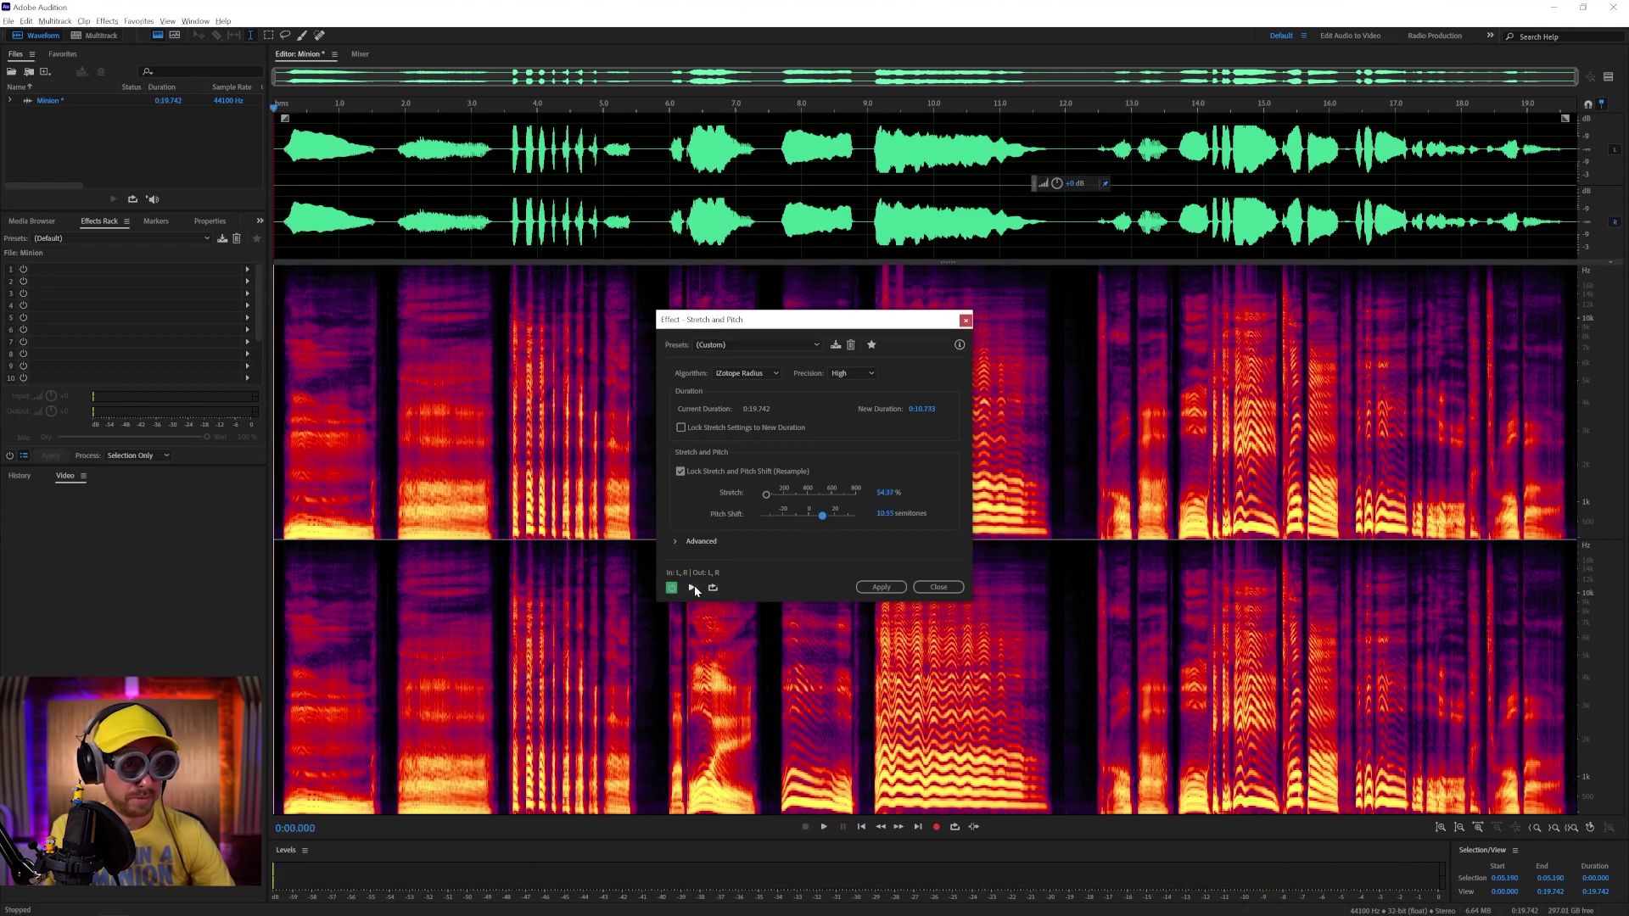
{"action": "left_click", "coordinate": [694, 587]}
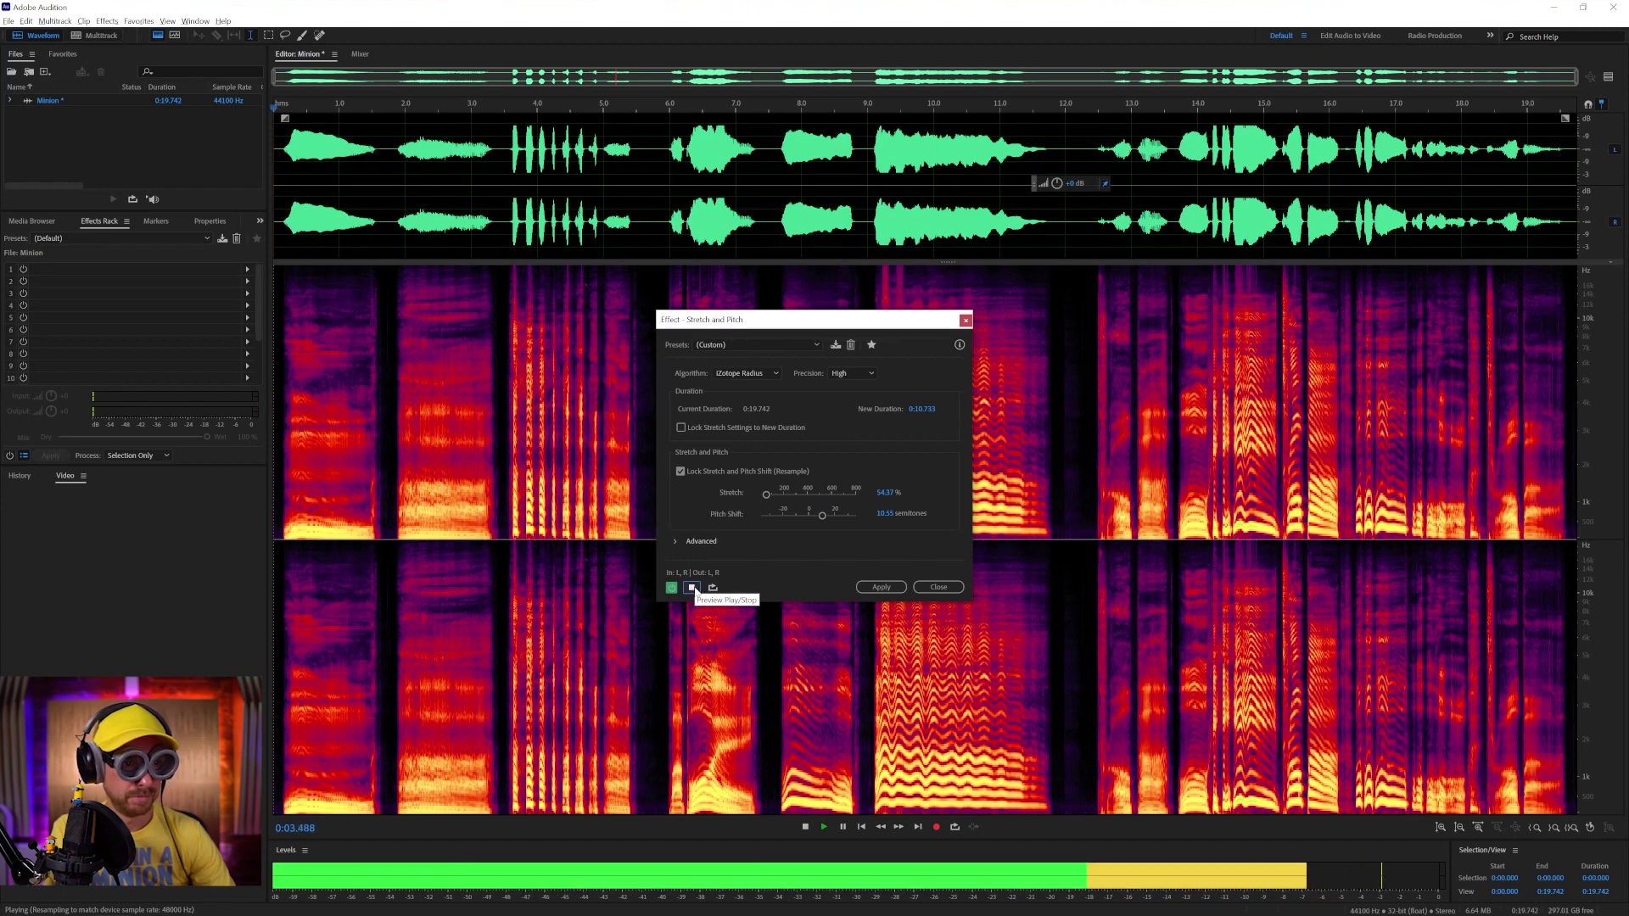
{"action": "left_click", "coordinate": [692, 587]}
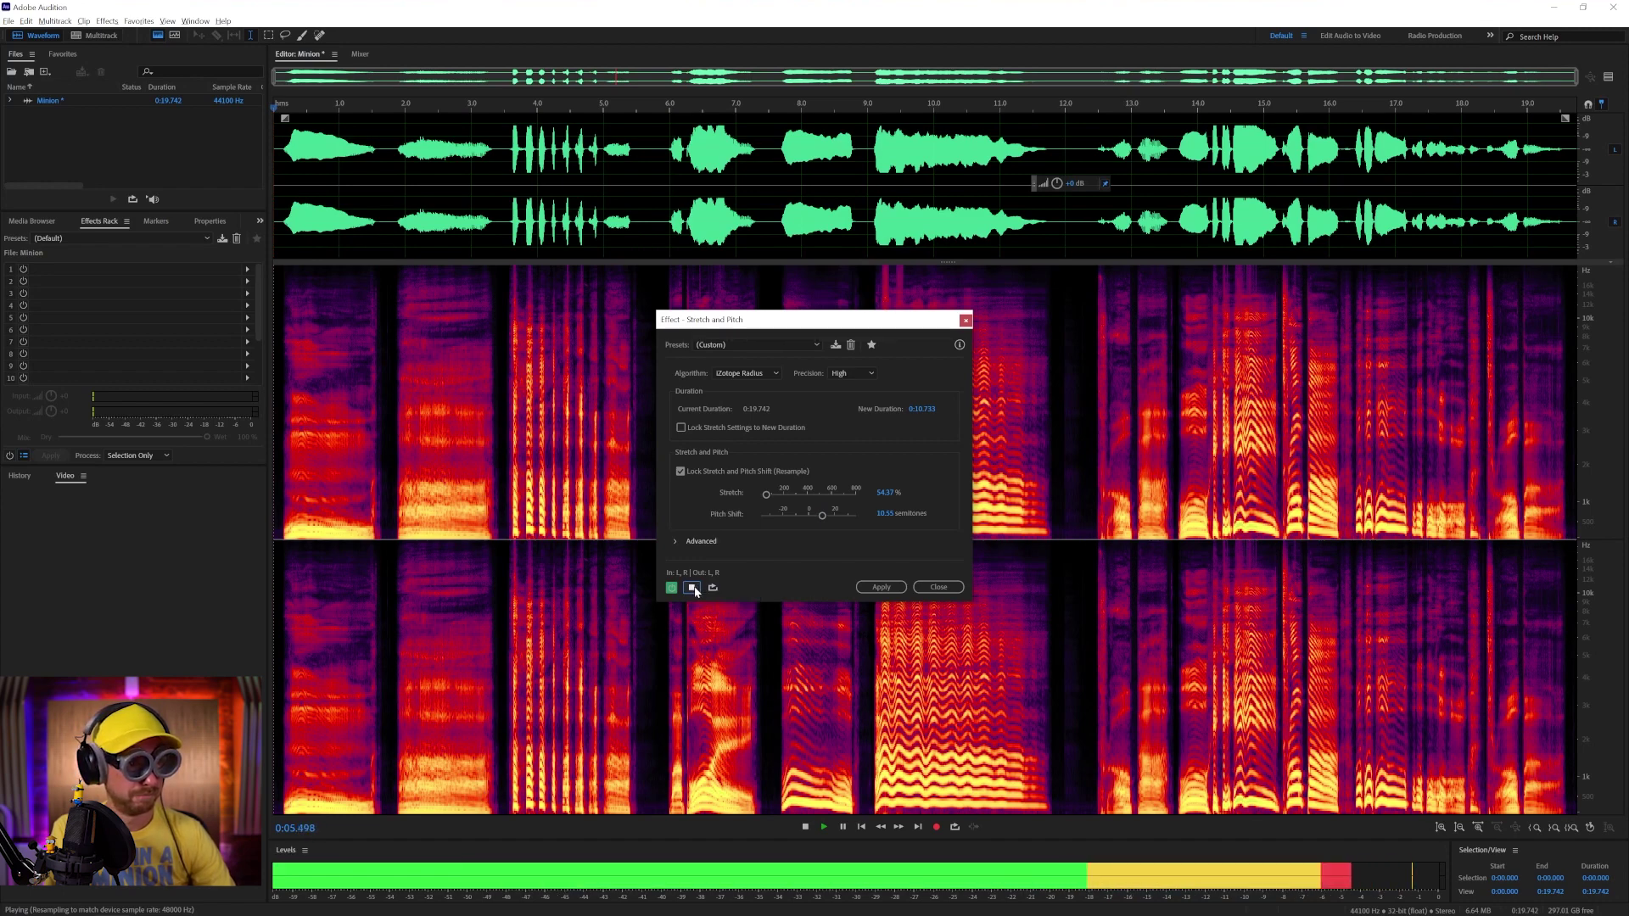
{"action": "left_click", "coordinate": [741, 347]}
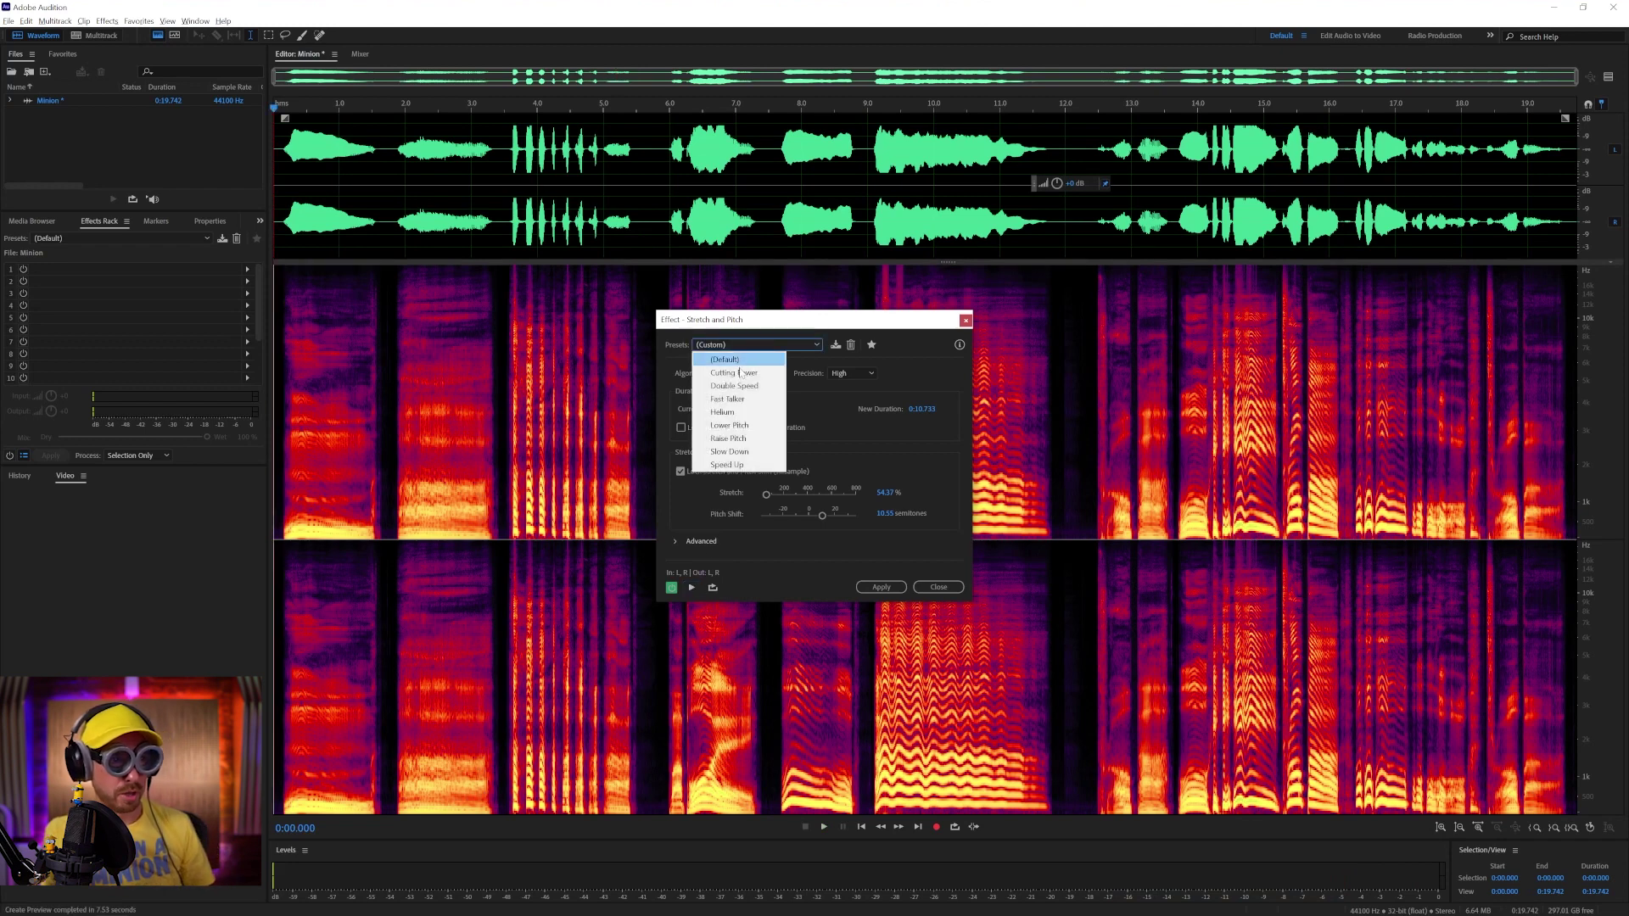
Load the Fast Talker preset and preview it
{"action": "left_click", "coordinate": [730, 398]}
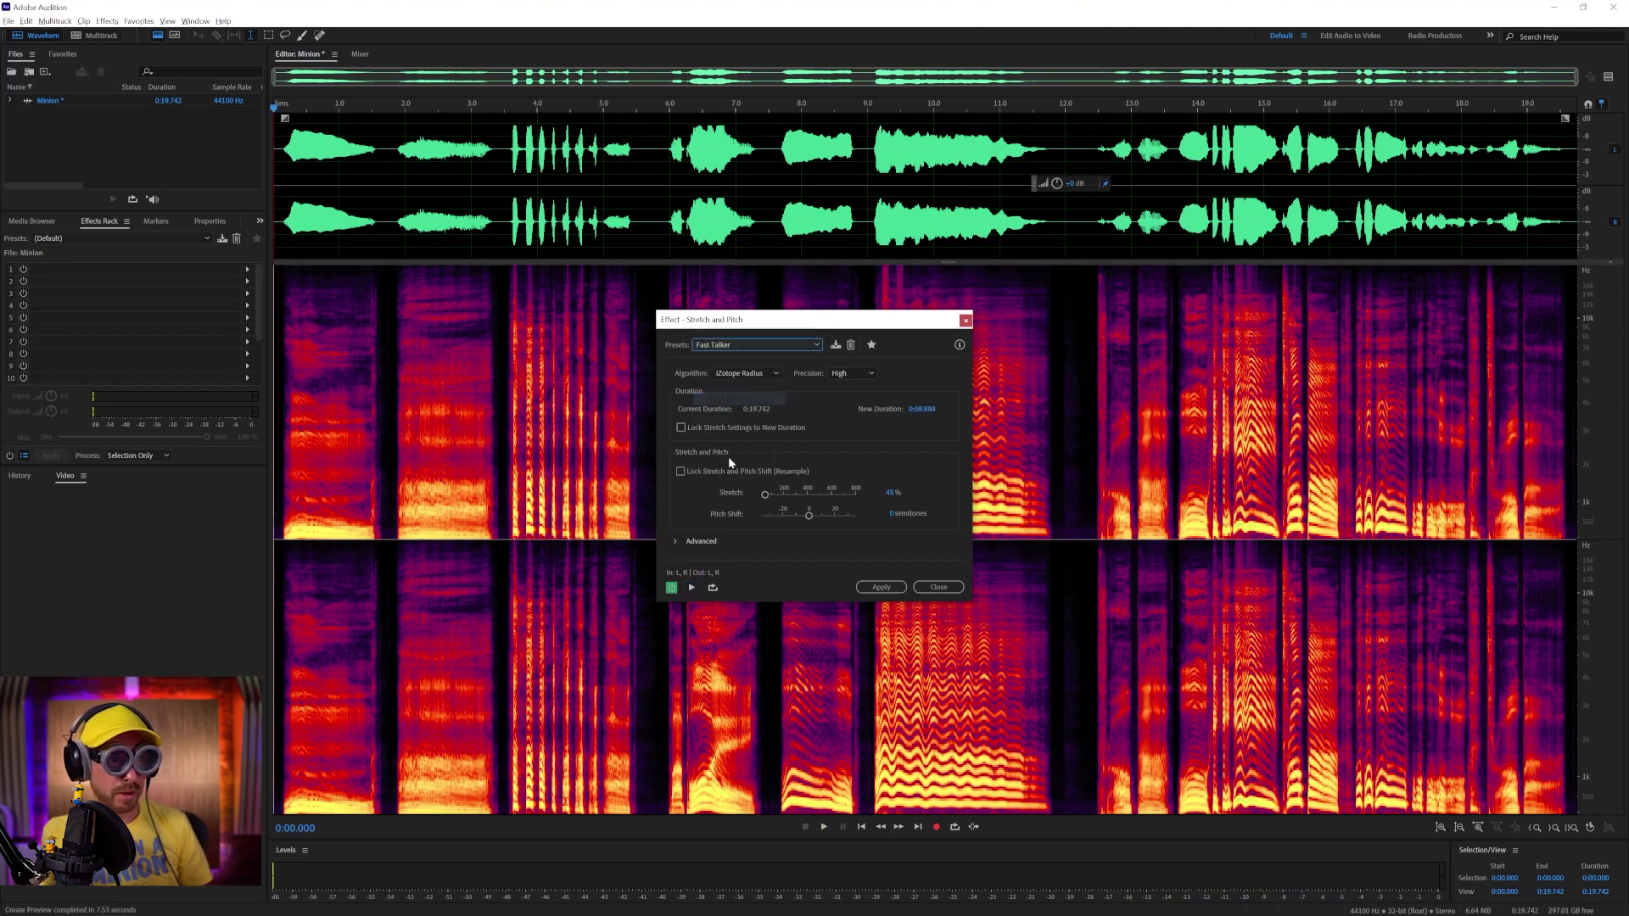
{"action": "left_click", "coordinate": [692, 587]}
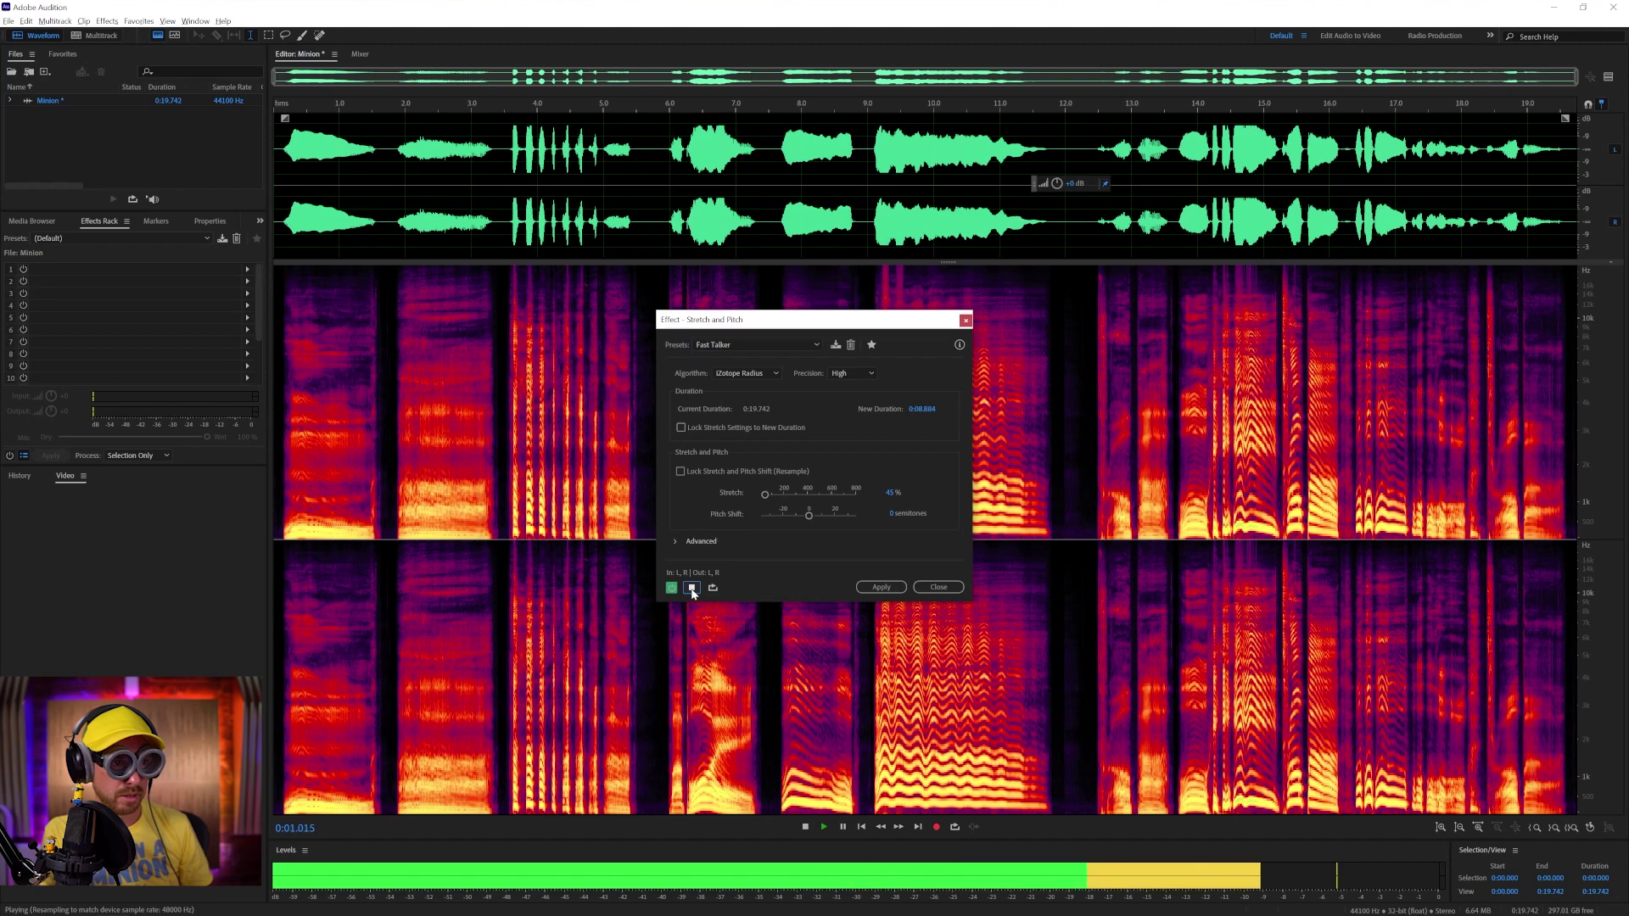
{"action": "left_click", "coordinate": [692, 587]}
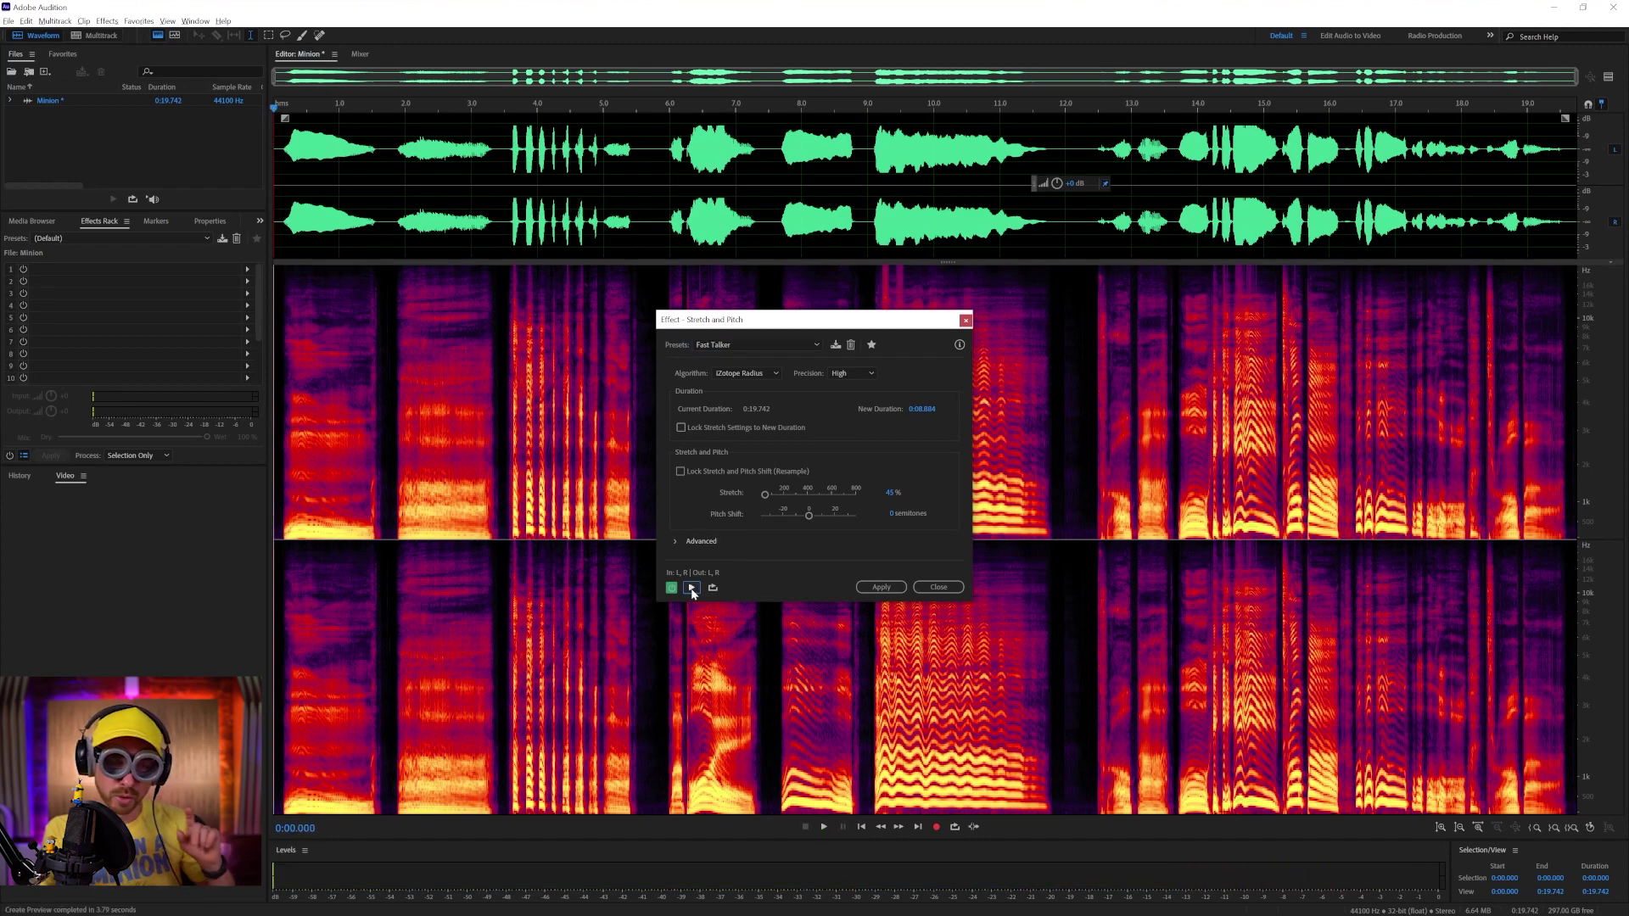
Load and preview the Helium preset, then enable Lock Stretch and Pitch Shift (Resample)
{"action": "left_click", "coordinate": [747, 344]}
{"action": "left_click", "coordinate": [738, 405]}
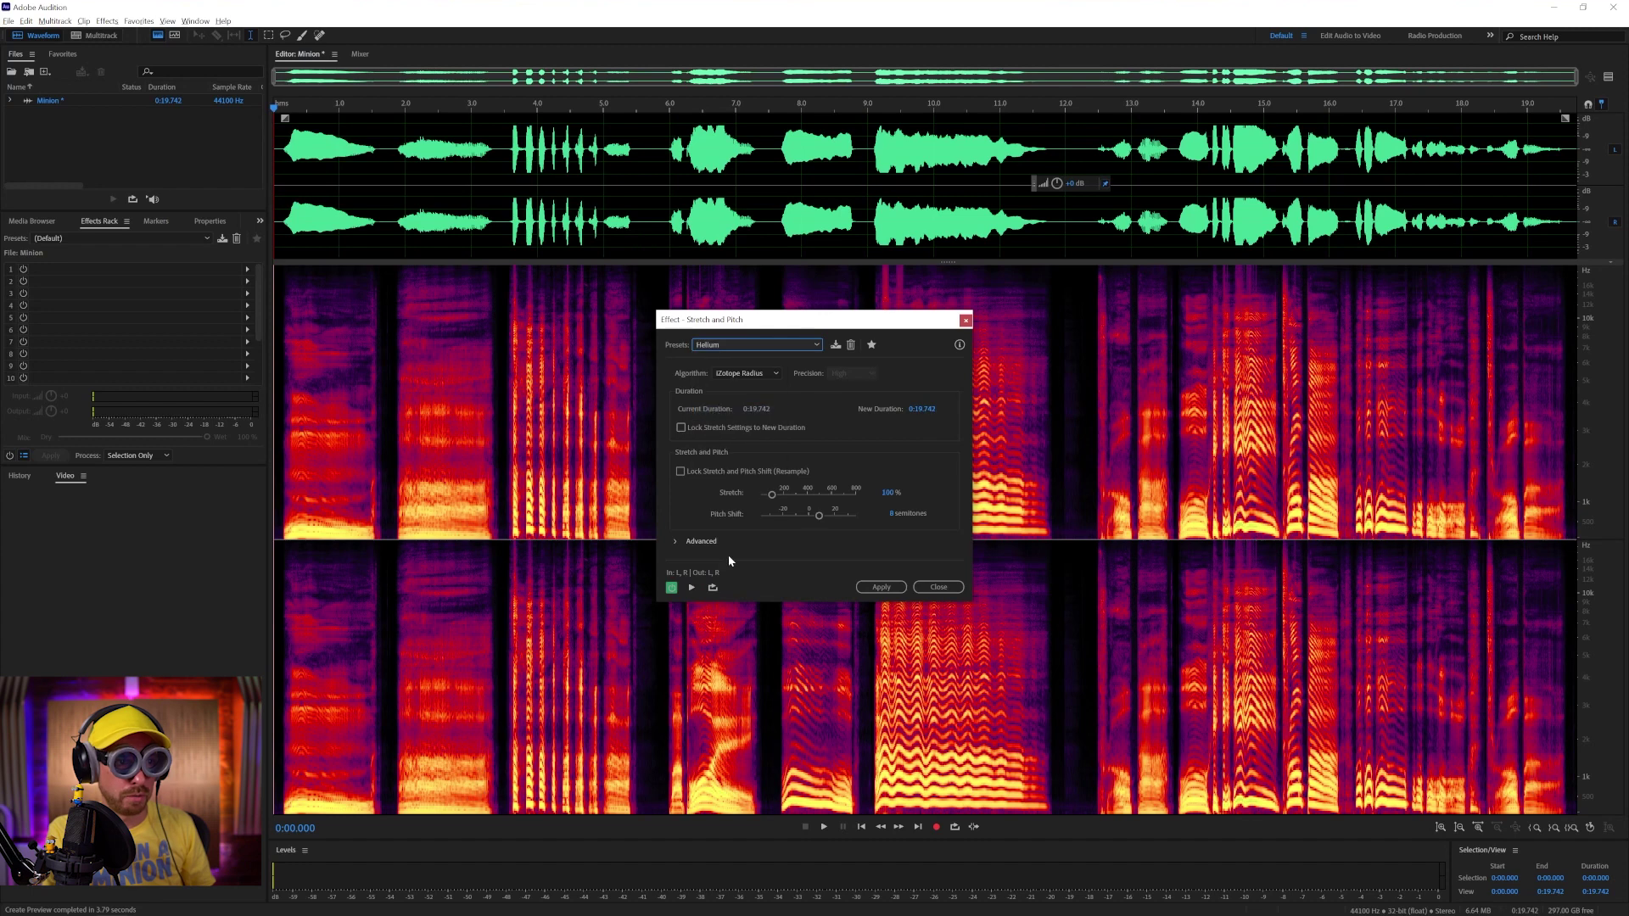
{"action": "left_click", "coordinate": [692, 587]}
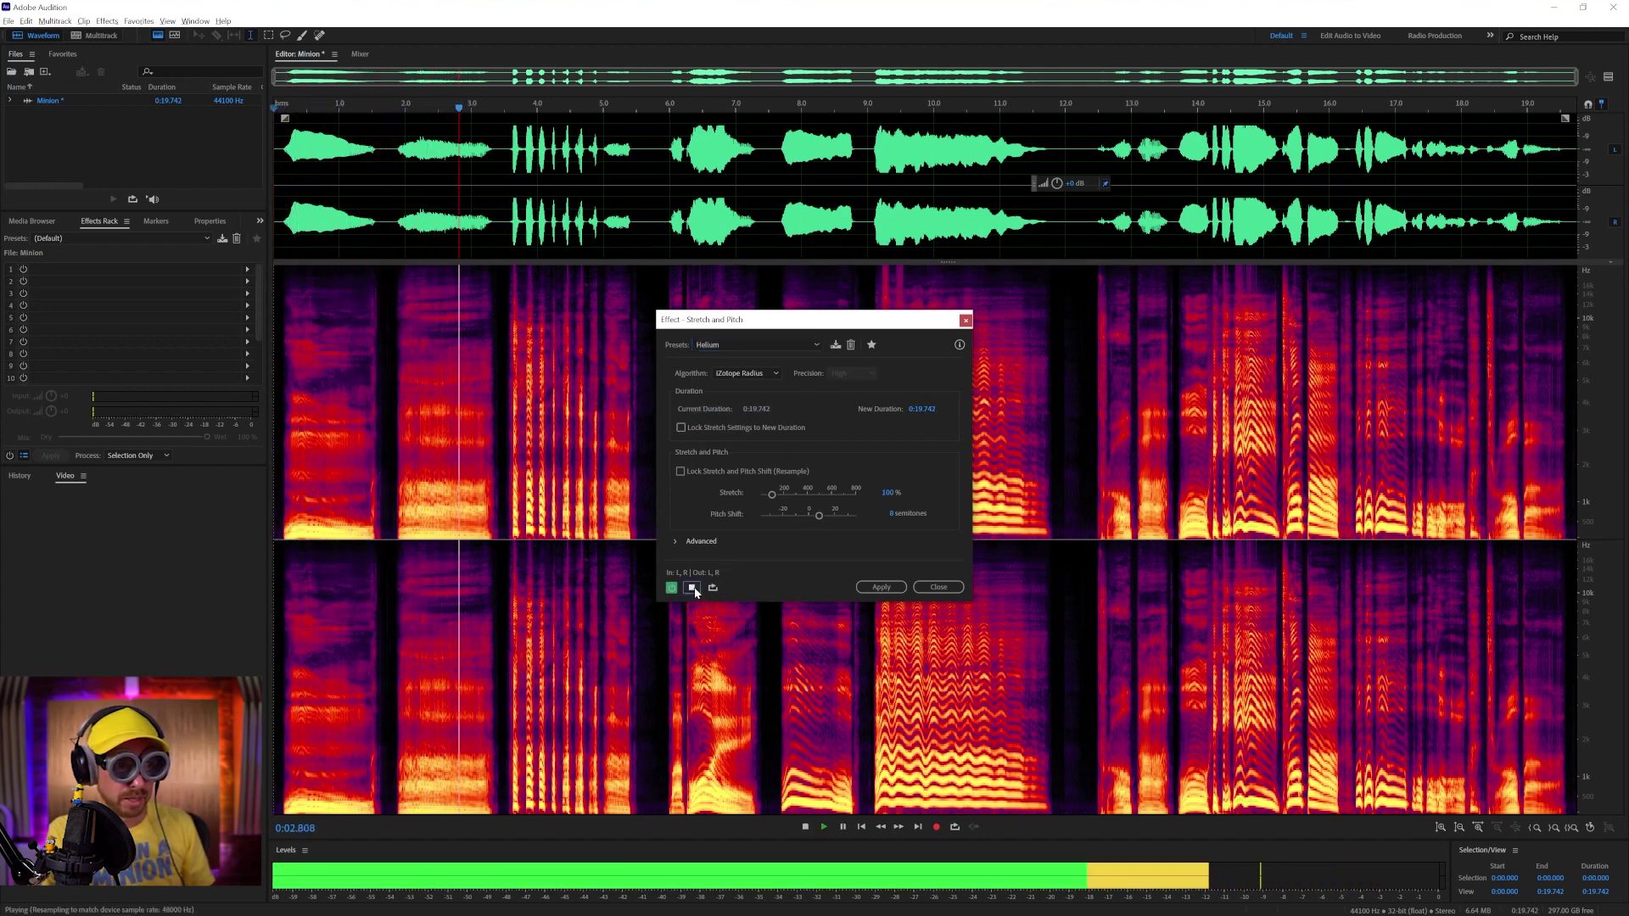
{"action": "left_click", "coordinate": [692, 587]}
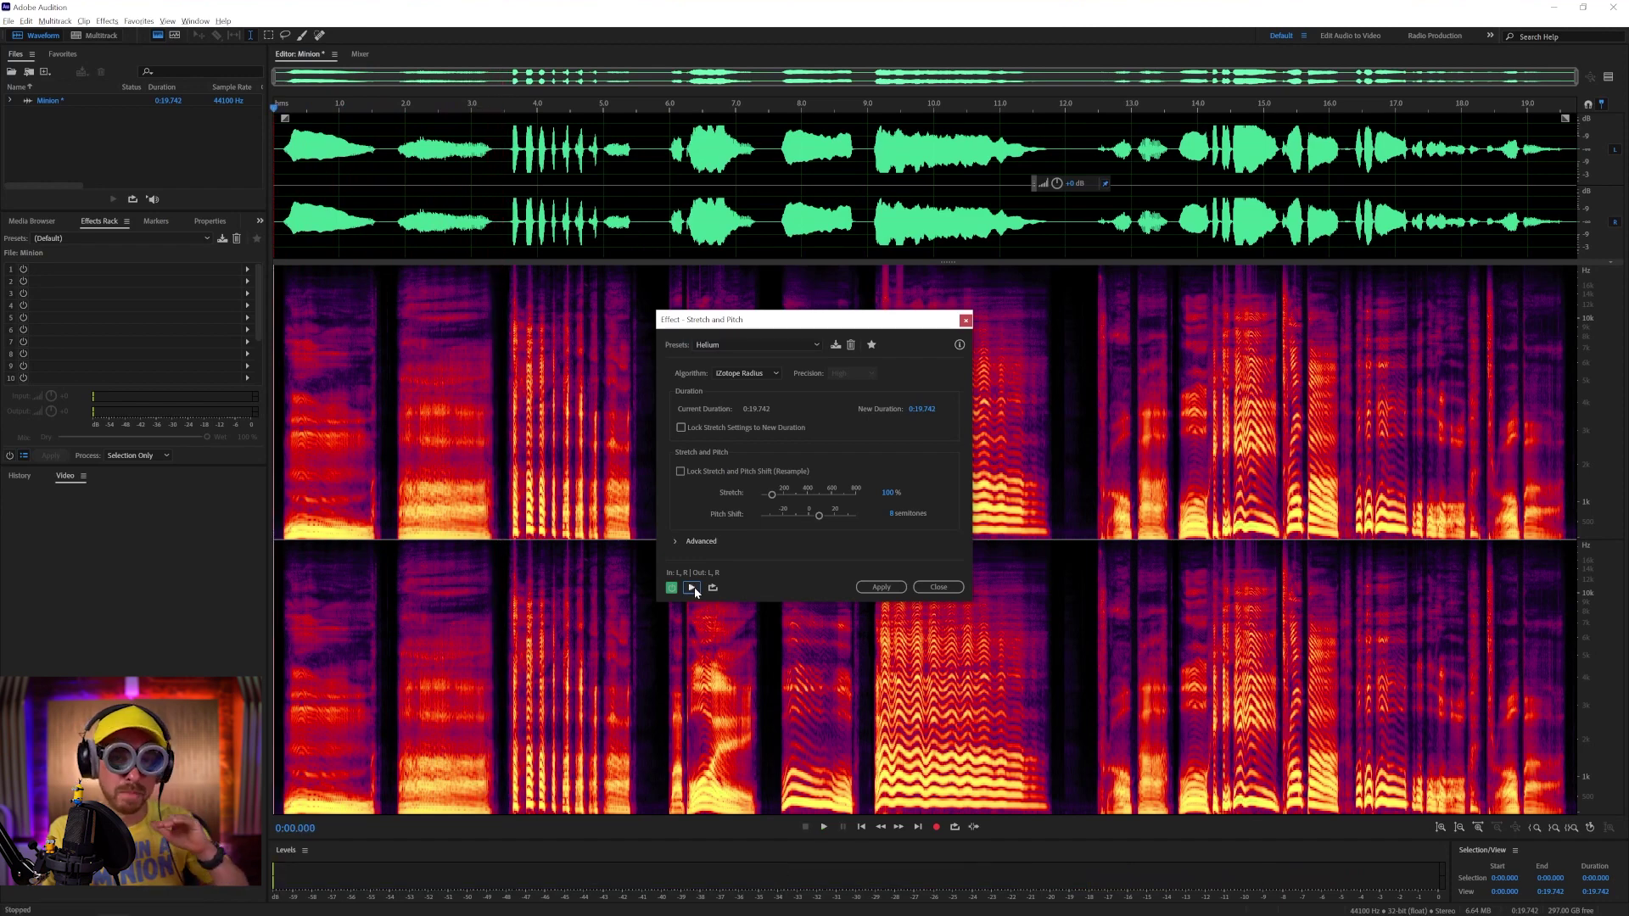
{"action": "left_click", "coordinate": [694, 473]}
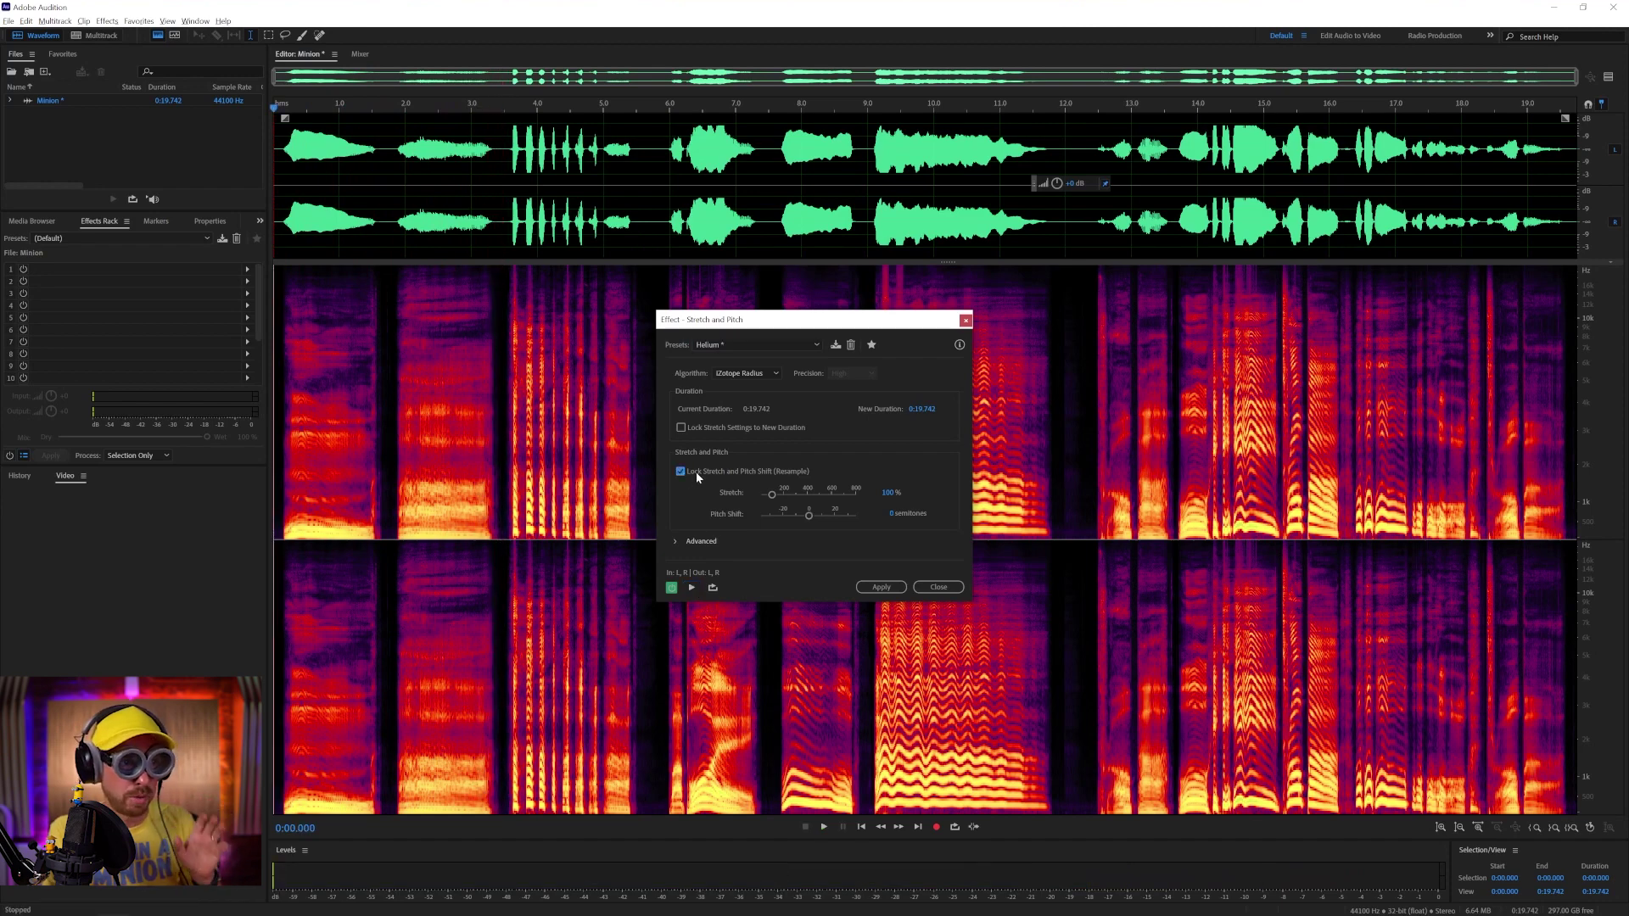